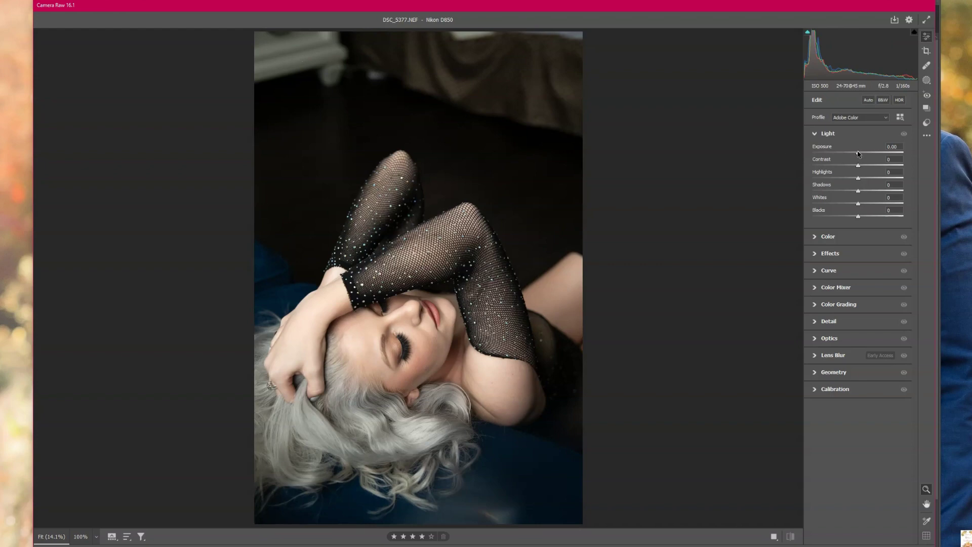
Set Camera Raw Light to Exposure +0.40, Contrast +10, Shadows -18, Whites +12, Blacks -19
{"action": "left_click_drag", "start_coordinate": [858, 152], "coordinate": [863, 154]}
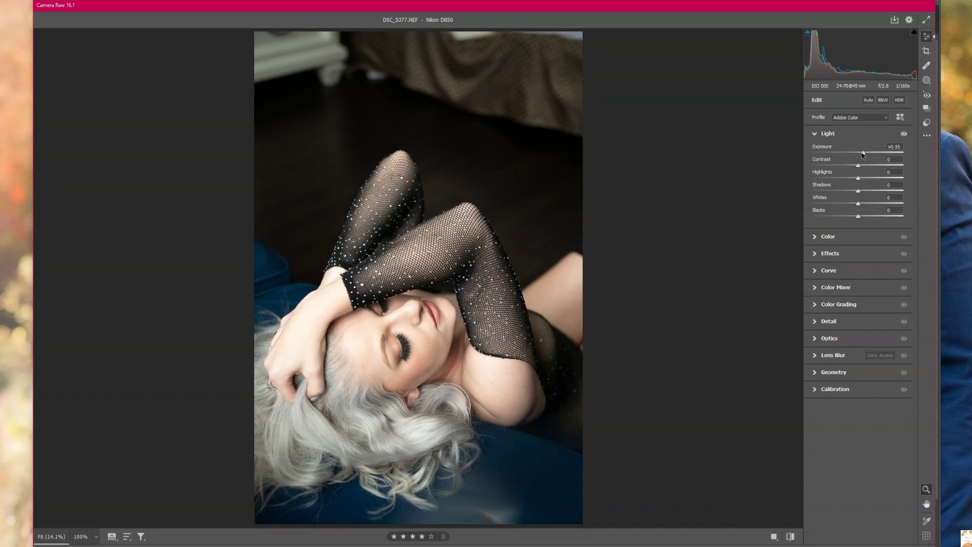
{"action": "left_click_drag", "start_coordinate": [863, 154], "coordinate": [862, 167]}
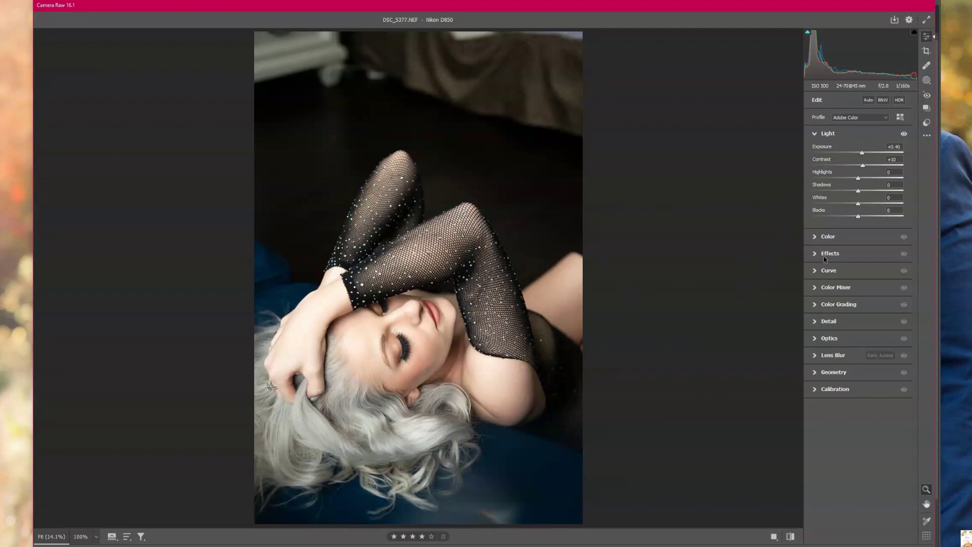
{"action": "left_click_drag", "start_coordinate": [858, 191], "coordinate": [850, 218]}
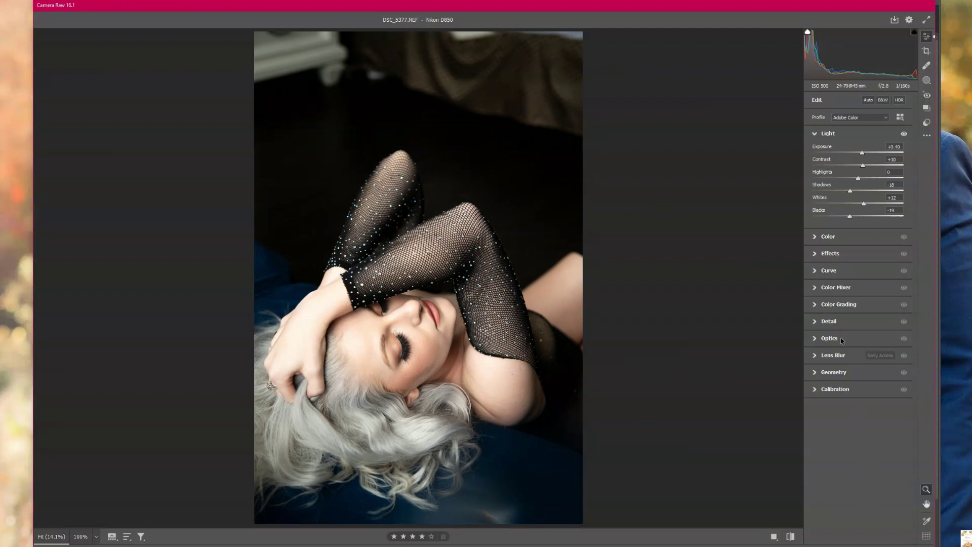
Warm the Temperature to 6000, and leave Use profile corrections off after comparing it
{"action": "left_click", "coordinate": [838, 236]}
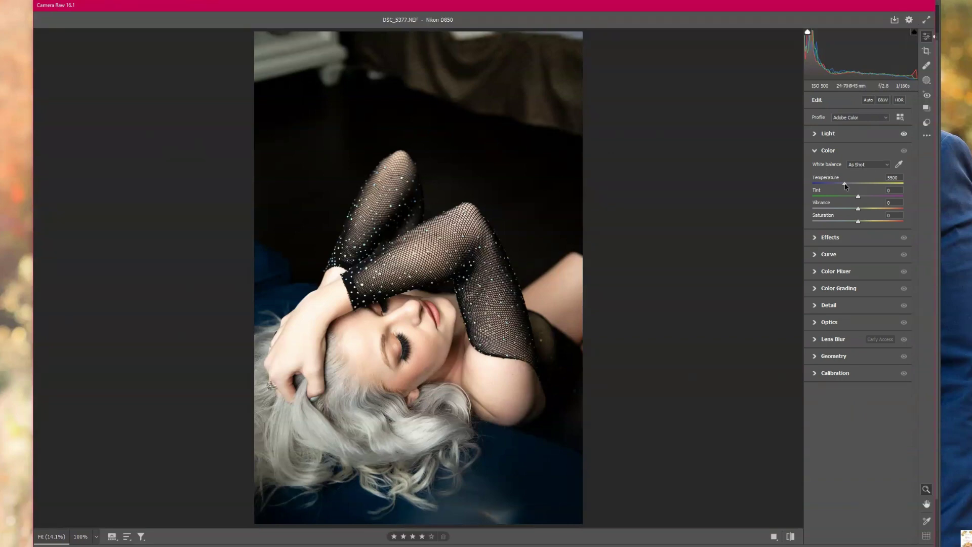
{"action": "left_click_drag", "start_coordinate": [845, 185], "coordinate": [849, 187]}
{"action": "left_click", "coordinate": [832, 325]}
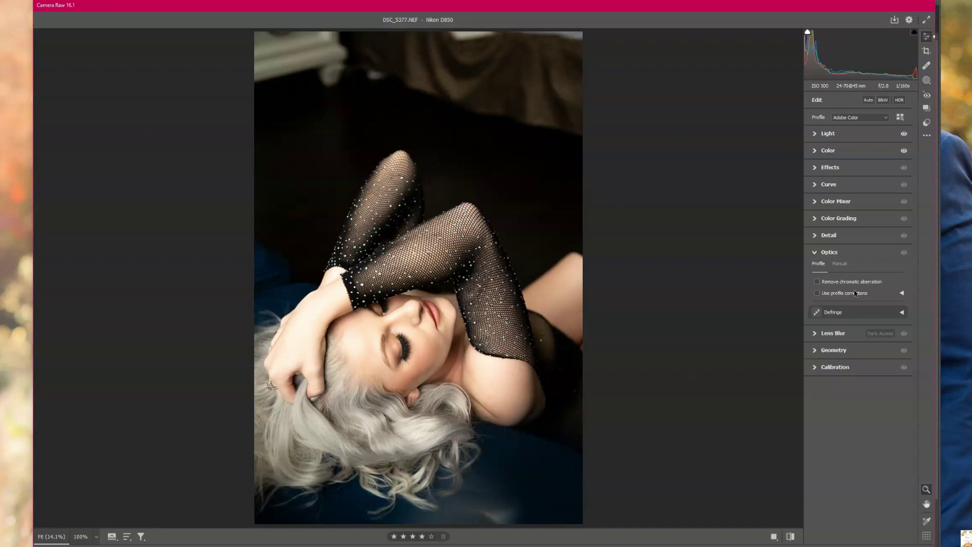
{"action": "left_click", "coordinate": [815, 294]}
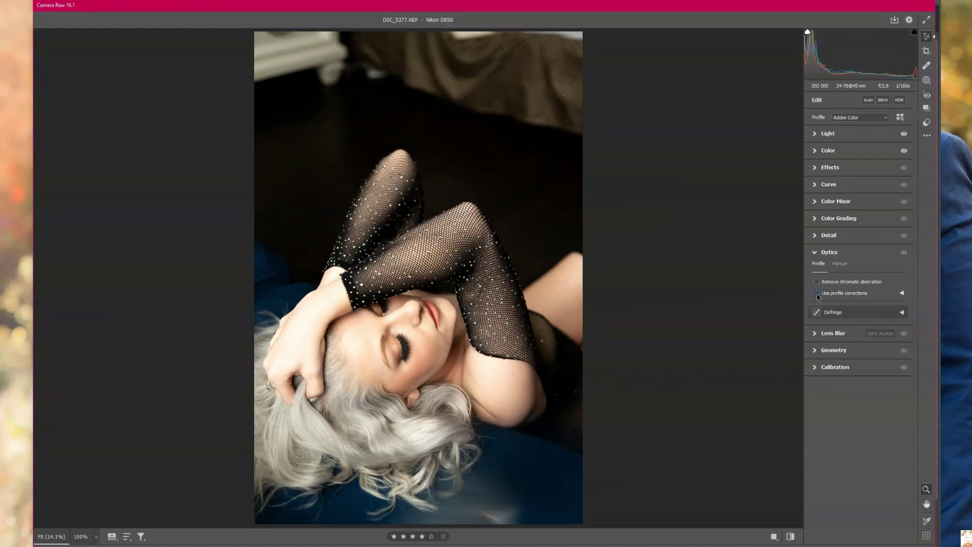
{"action": "left_click", "coordinate": [816, 293]}
{"action": "left_click", "coordinate": [816, 294]}
{"action": "left_click", "coordinate": [816, 293]}
{"action": "left_click", "coordinate": [843, 133]}
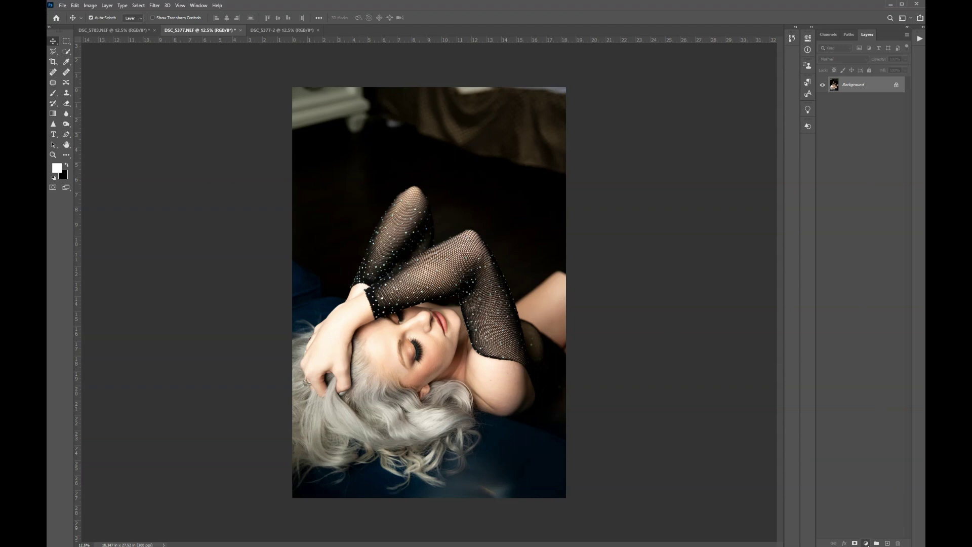
Add a Curves adjustment layer with the curve bent upward to brighten
{"action": "left_click", "coordinate": [865, 543]}
{"action": "left_click", "coordinate": [893, 436]}
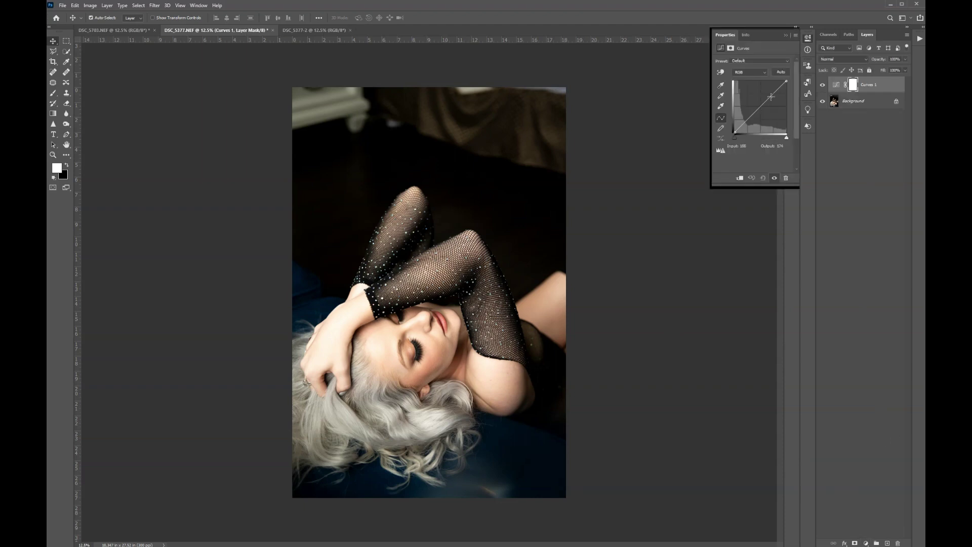
{"action": "left_click_drag", "start_coordinate": [770, 96], "coordinate": [769, 91]}
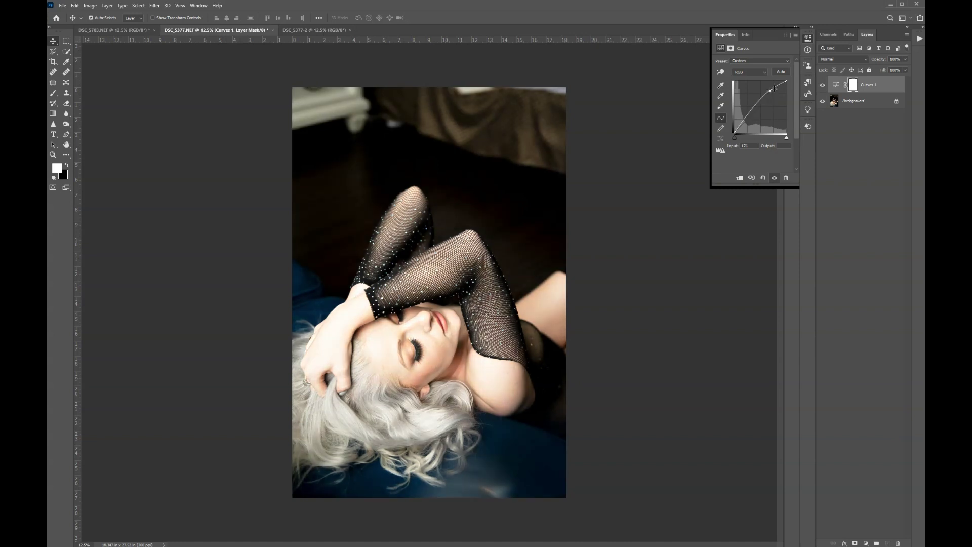
Rename the curves layer Brighten and invert its mask to black
{"action": "double_click", "coordinate": [867, 85]}
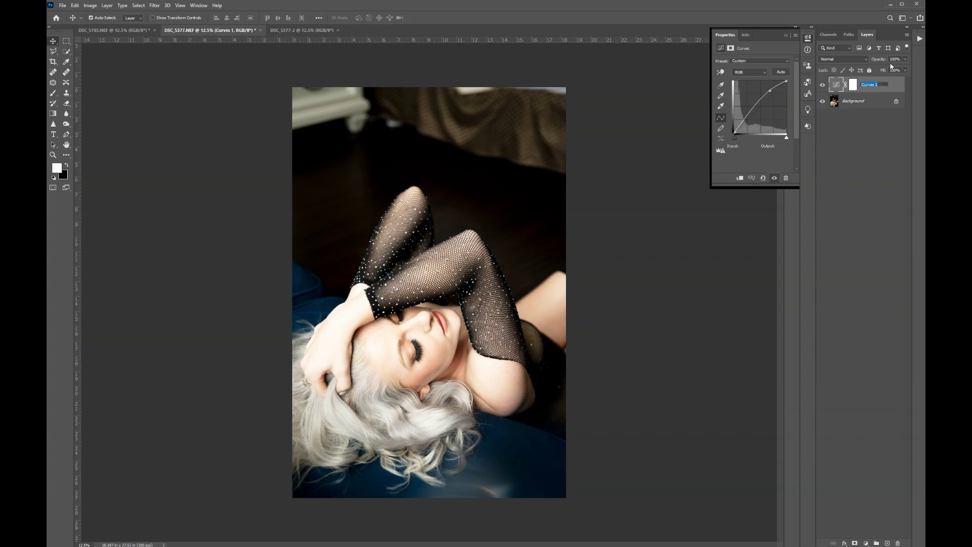
{"action": "type", "text": "bRIGH"}
{"action": "key", "text": "BackSpace"}
{"action": "key", "text": "BackSpace"}
{"action": "key", "text": "BackSpace"}
{"action": "key", "text": "BackSpace"}
{"action": "type", "text": "righten"}
{"action": "key", "text": "Return"}
{"action": "left_click", "coordinate": [852, 85]}
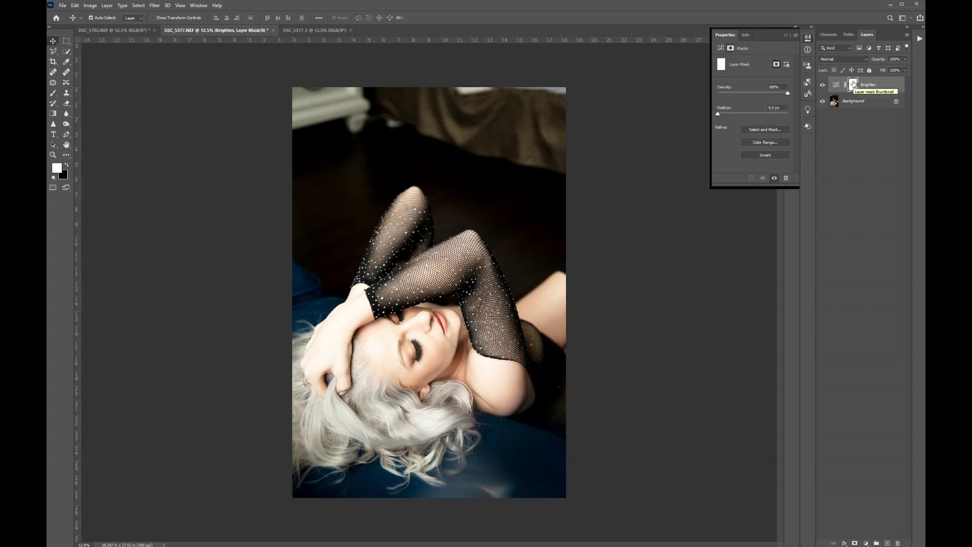
{"action": "key", "text": "ctrl+i"}
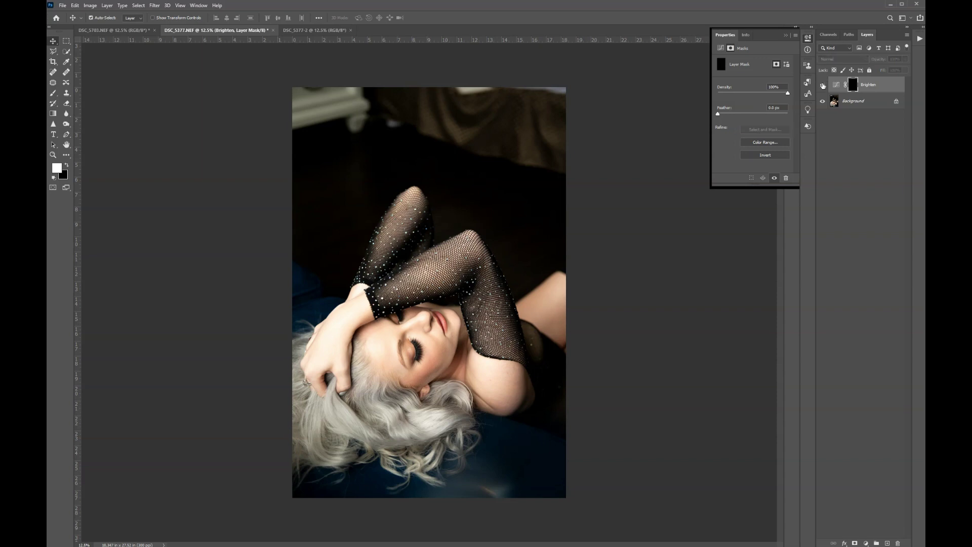
{"action": "left_click", "coordinate": [822, 86]}
{"action": "left_click", "coordinate": [822, 86]}
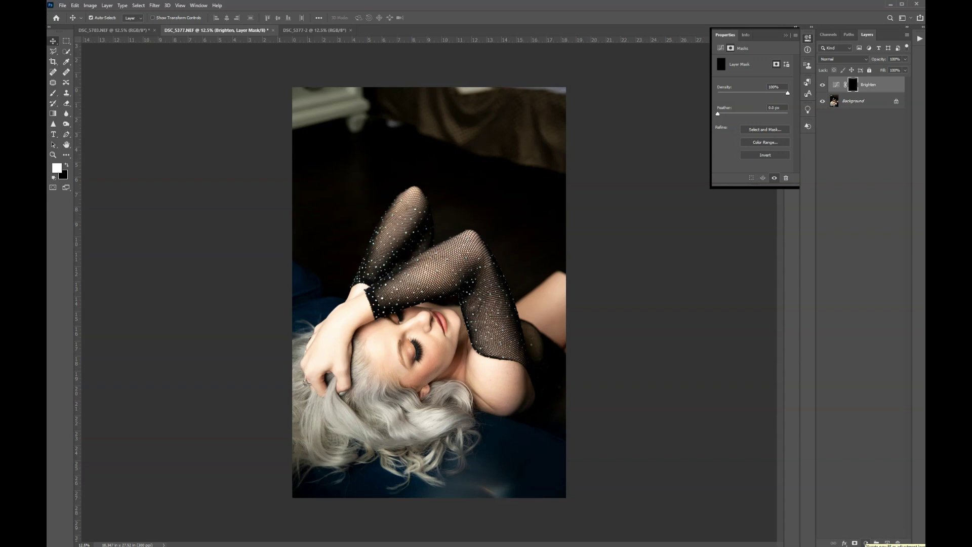
Add a second Curves layer pulled downward and name it Darken
{"action": "left_click", "coordinate": [865, 542]}
{"action": "left_click", "coordinate": [892, 446]}
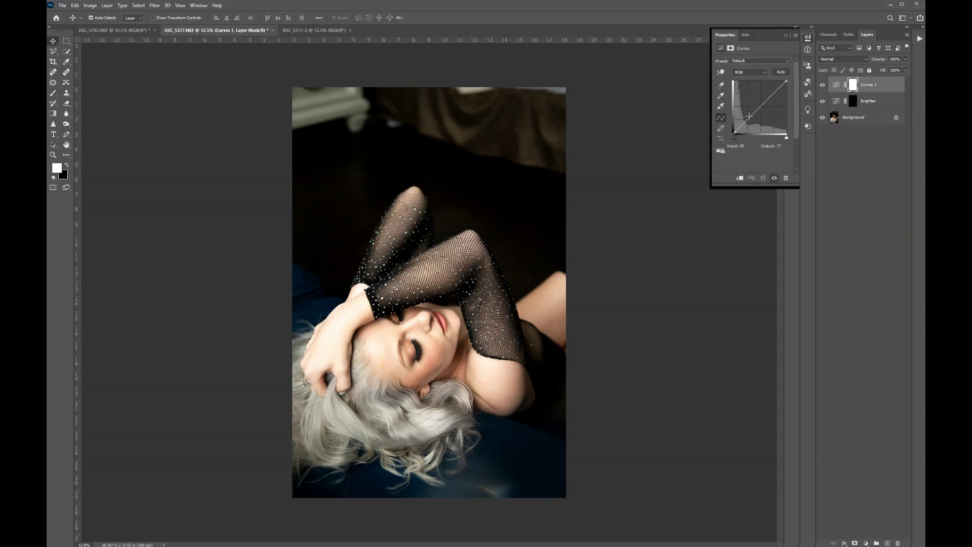
{"action": "left_click_drag", "start_coordinate": [749, 116], "coordinate": [750, 122]}
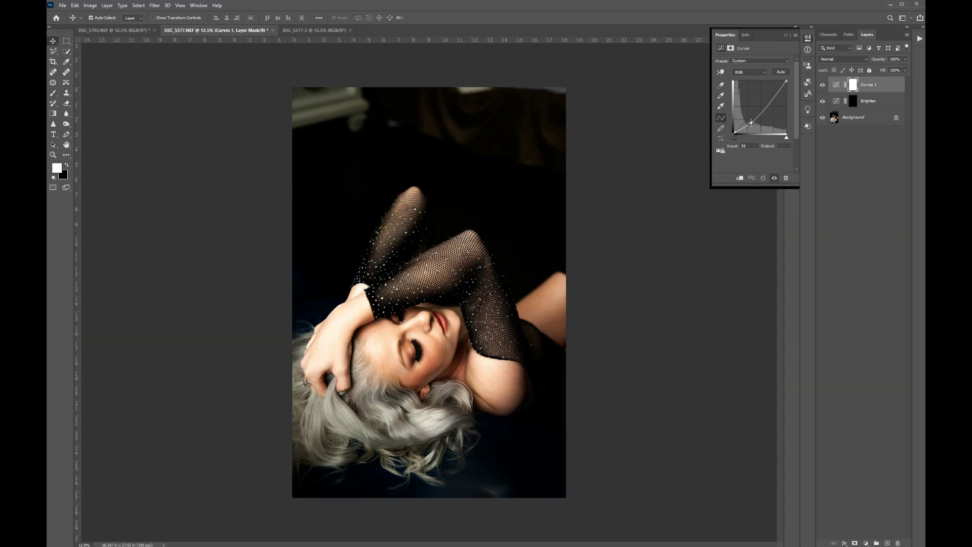
{"action": "double_click", "coordinate": [874, 83]}
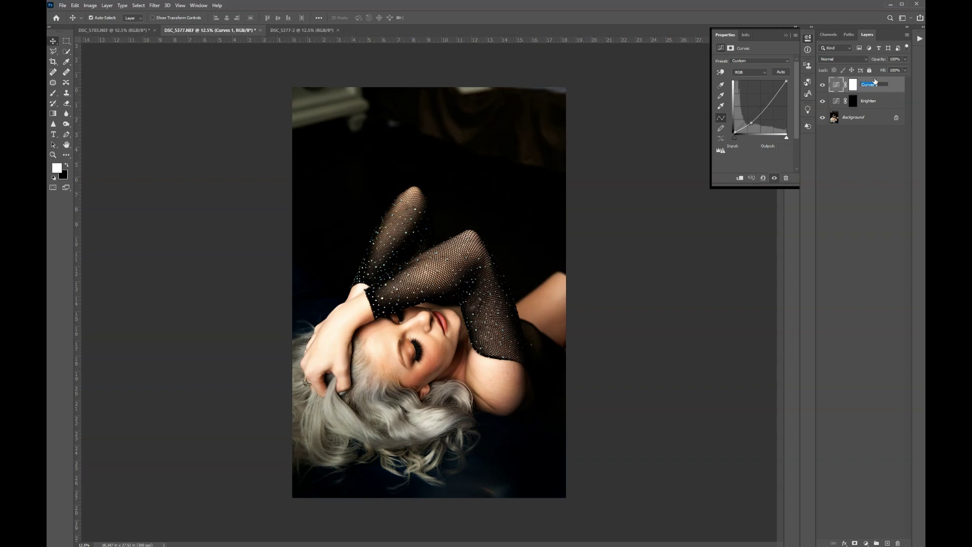
{"action": "type", "text": "Darken"}
{"action": "key", "text": "Return"}
Invert the Darken mask to black and duplicate the Background layer
{"action": "left_click", "coordinate": [853, 85]}
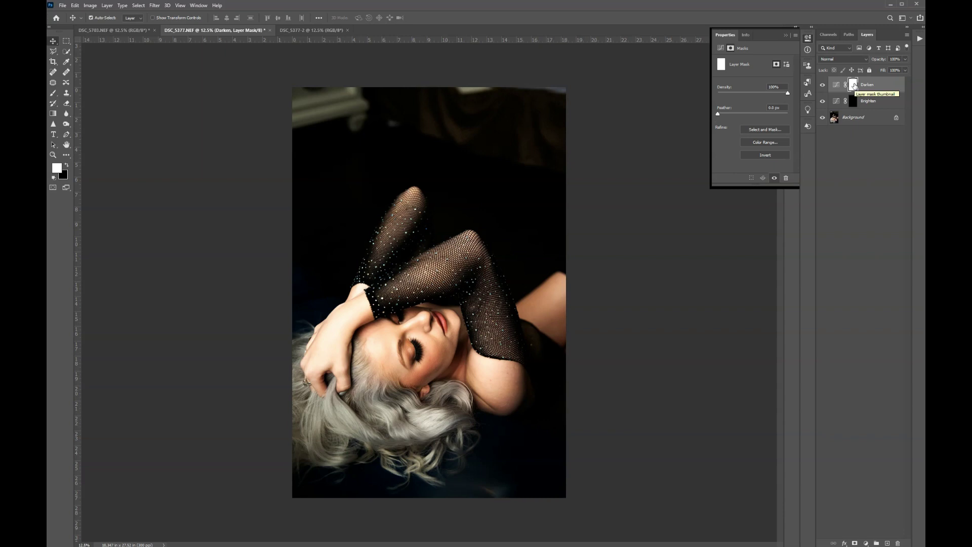
{"action": "key", "text": "ctrl+i"}
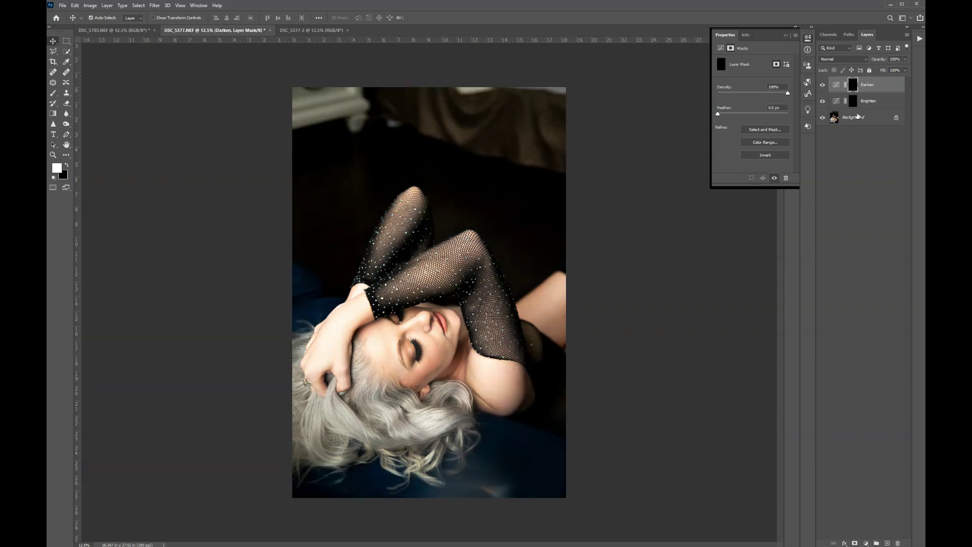
{"action": "left_click", "coordinate": [858, 118]}
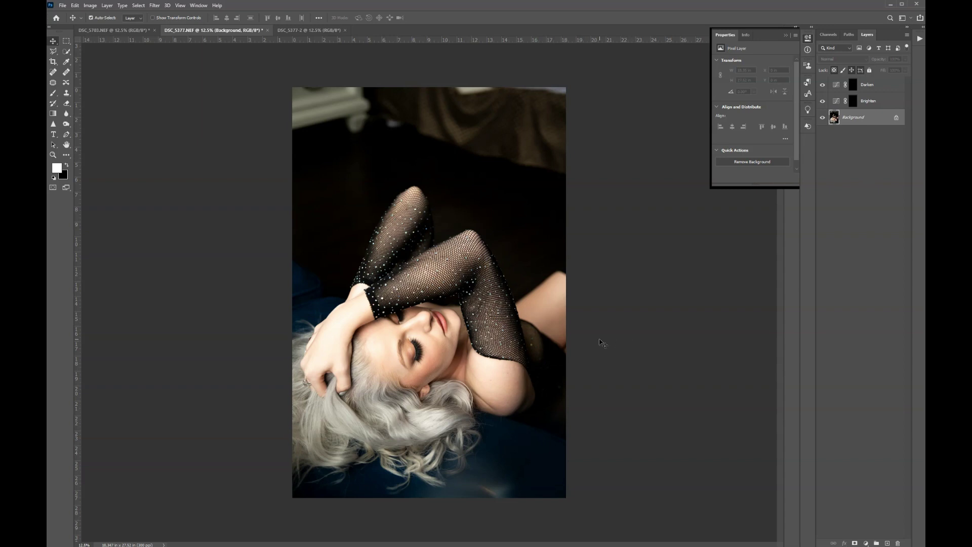
{"action": "left_click_drag", "start_coordinate": [877, 121], "coordinate": [887, 543]}
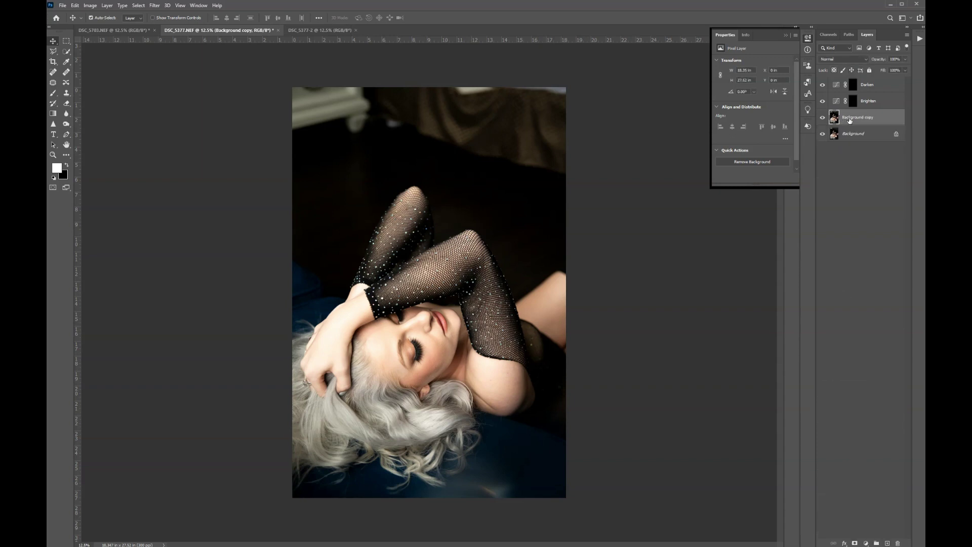
Rename Background copy to Airbrush, invert its colours, and set blend mode to Vivid Light
{"action": "double_click", "coordinate": [849, 118]}
{"action": "type", "text": "Airbrush"}
{"action": "key", "text": "Return"}
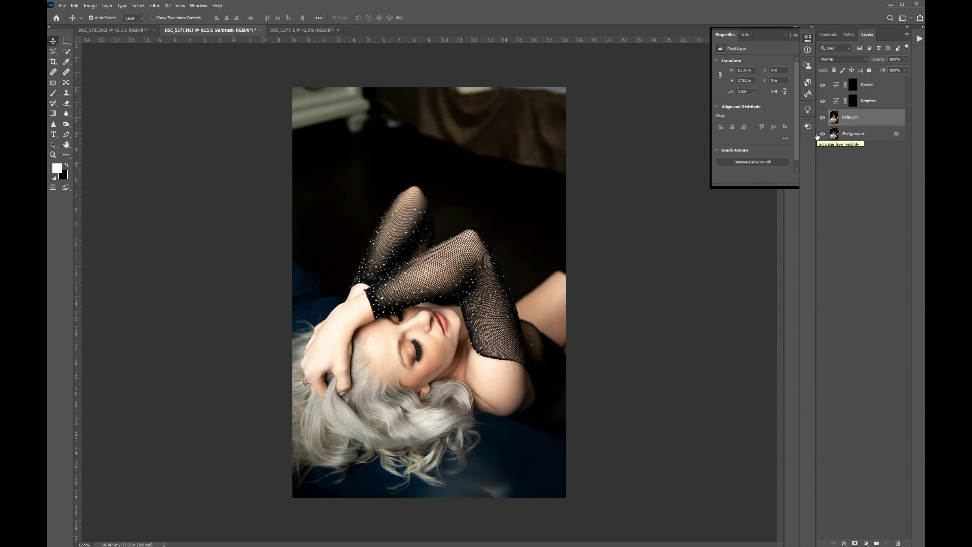
{"action": "key", "text": "ctrl+i"}
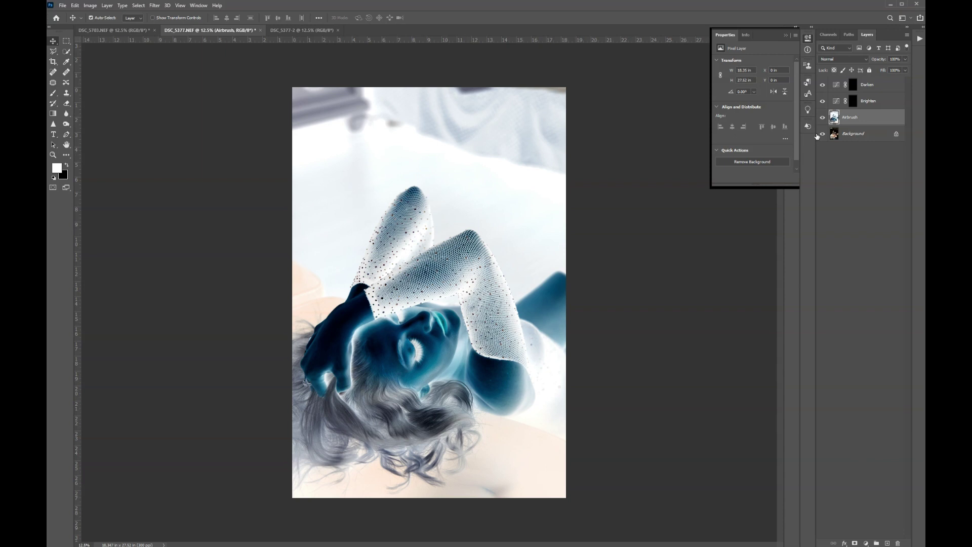
{"action": "left_click", "coordinate": [839, 59]}
{"action": "scroll", "coordinate": [839, 59], "scroll_direction": "down", "scroll_amount": 14}
{"action": "key", "text": "Down"}
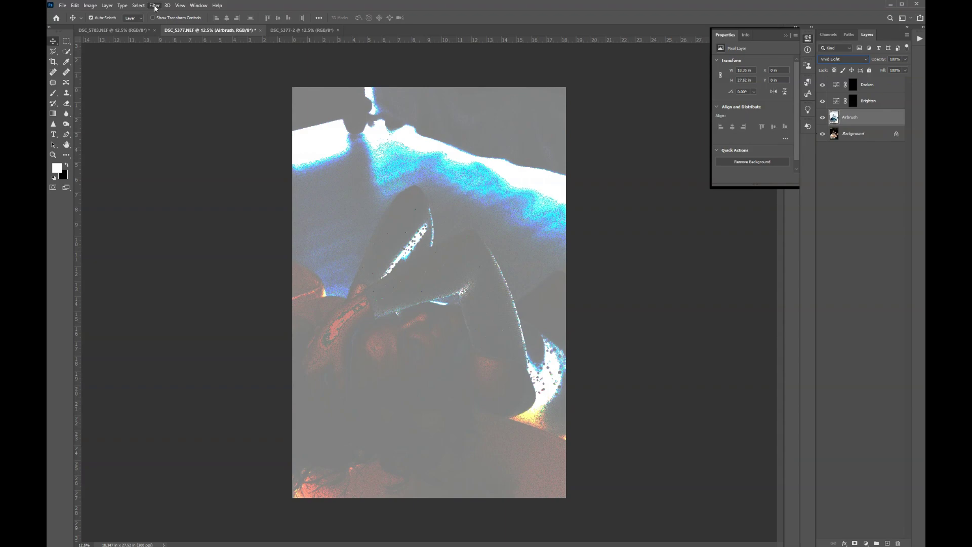
Apply a High Pass filter of about 45.6 pixels radius to the Airbrush layer
{"action": "mouse_move", "coordinate": [227, 163]}
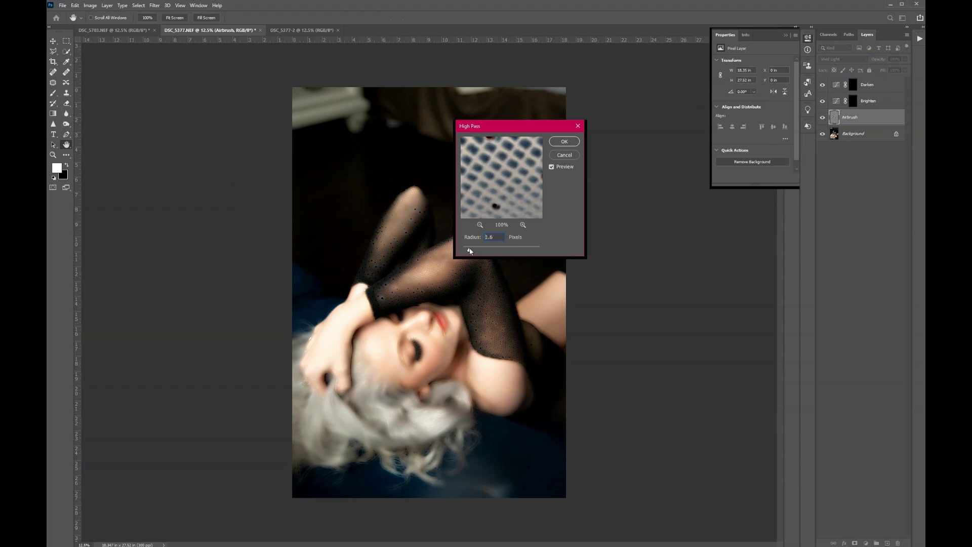
{"action": "left_click_drag", "start_coordinate": [470, 251], "coordinate": [470, 251]}
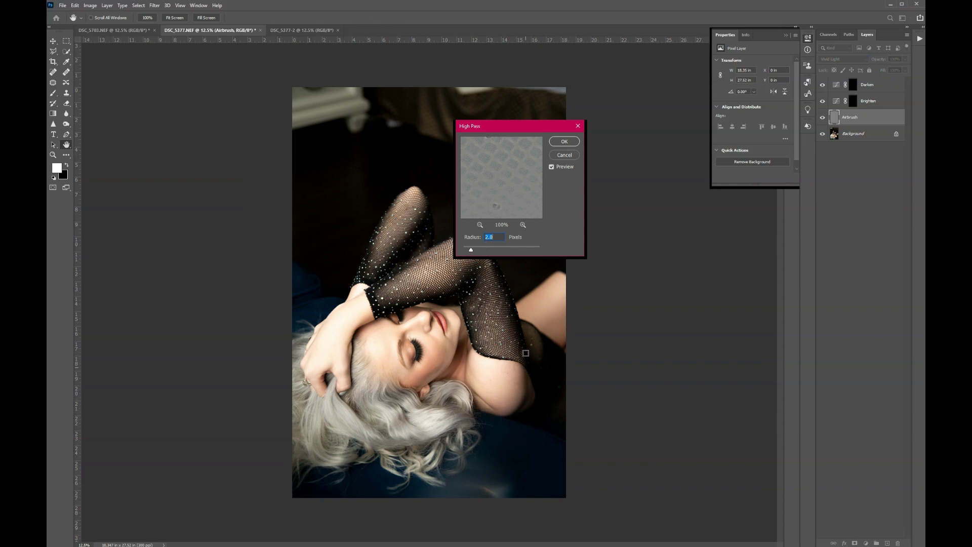
{"action": "left_click", "coordinate": [552, 167]}
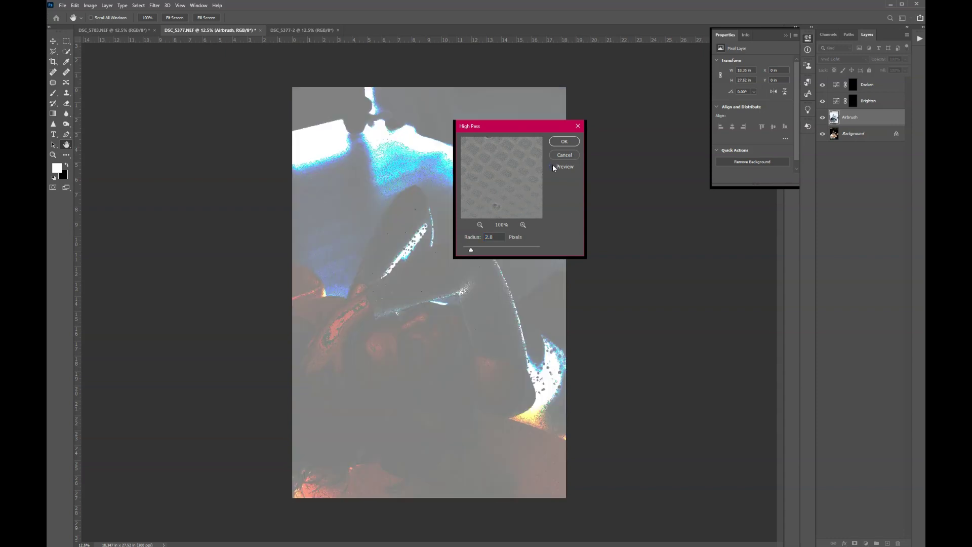
{"action": "left_click", "coordinate": [551, 166]}
{"action": "left_click_drag", "start_coordinate": [471, 252], "coordinate": [488, 254]}
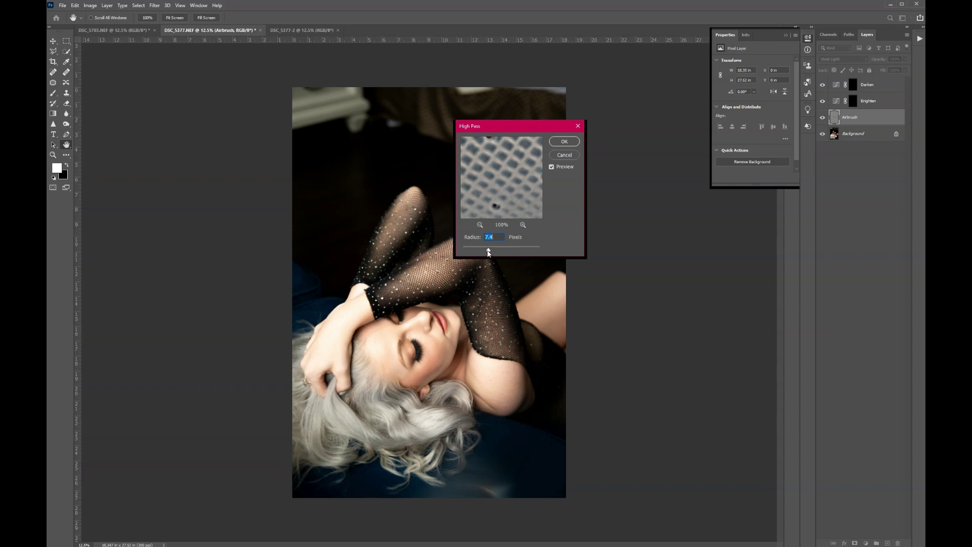
{"action": "left_click_drag", "start_coordinate": [488, 253], "coordinate": [529, 253]}
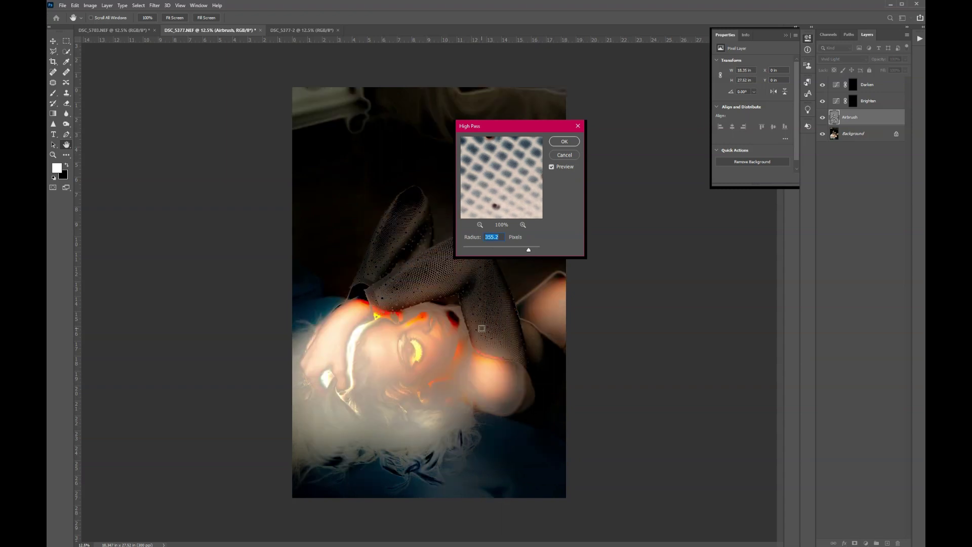
{"action": "left_click_drag", "start_coordinate": [514, 254], "coordinate": [504, 250]}
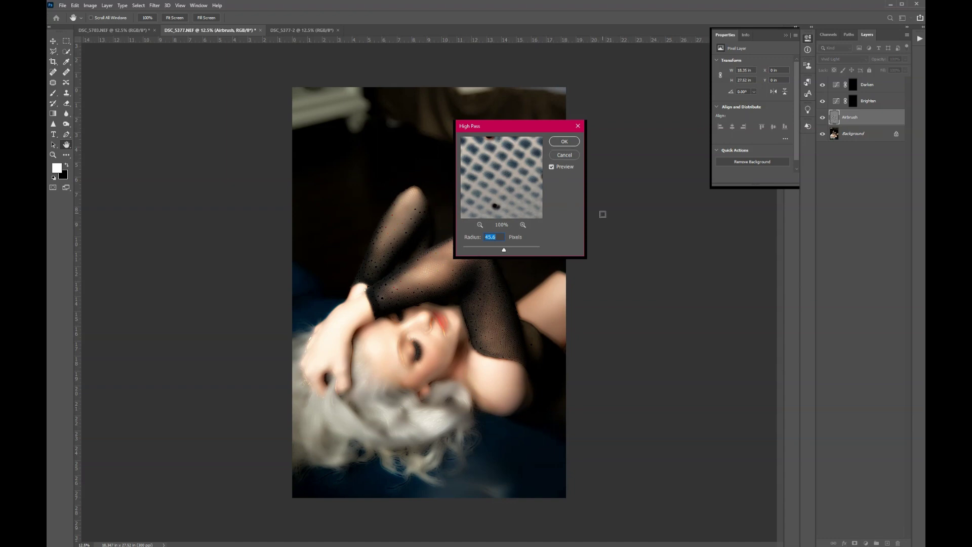
{"action": "key", "text": "Return"}
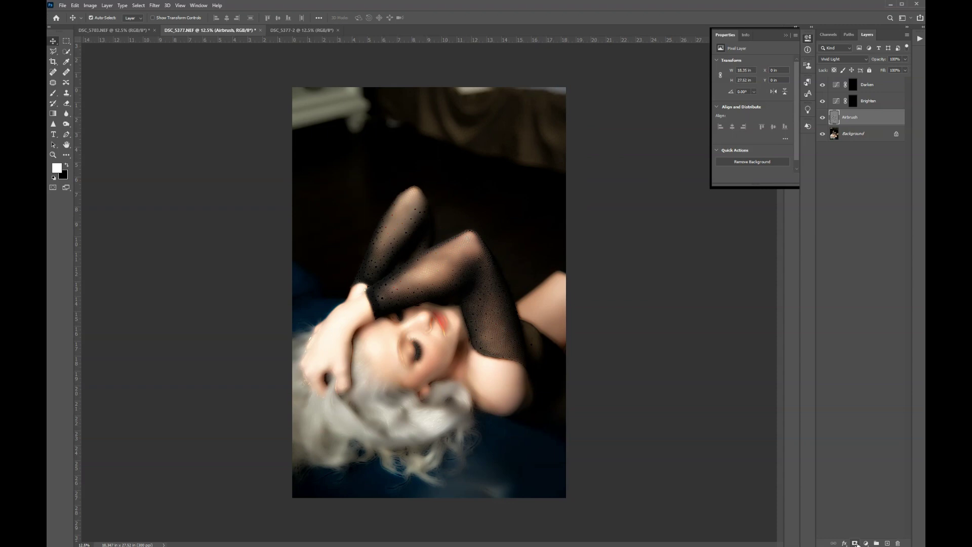
Add a black, inverted layer mask to the Airbrush layer and compare it on and off
{"action": "left_click", "coordinate": [855, 543]}
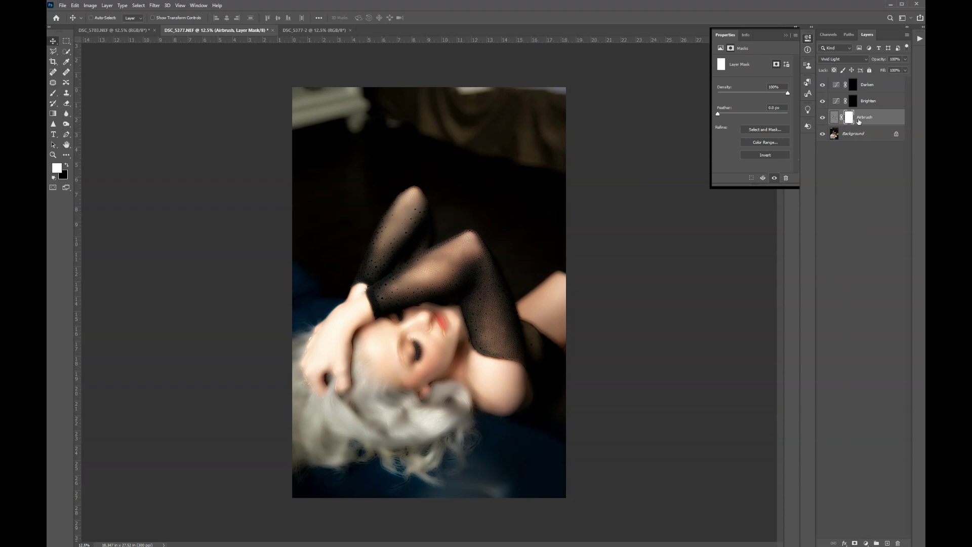
{"action": "key", "text": "ctrl+i"}
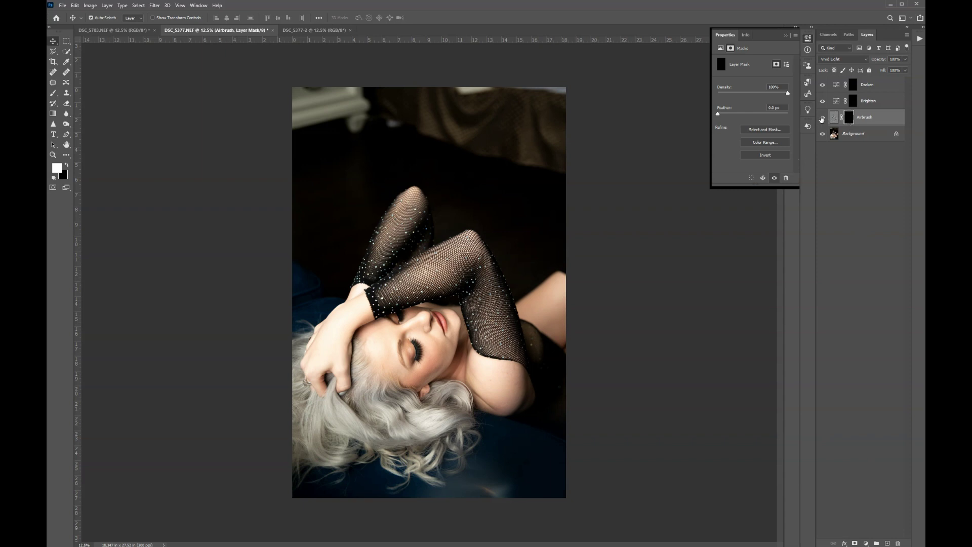
{"action": "left_click", "coordinate": [822, 118]}
{"action": "left_click", "coordinate": [822, 117]}
{"action": "left_click", "coordinate": [822, 117]}
{"action": "left_click", "coordinate": [822, 117]}
Collapse the Properties panel and pick a Soft Round 250 px, 0% hardness brush
{"action": "left_click", "coordinate": [785, 35]}
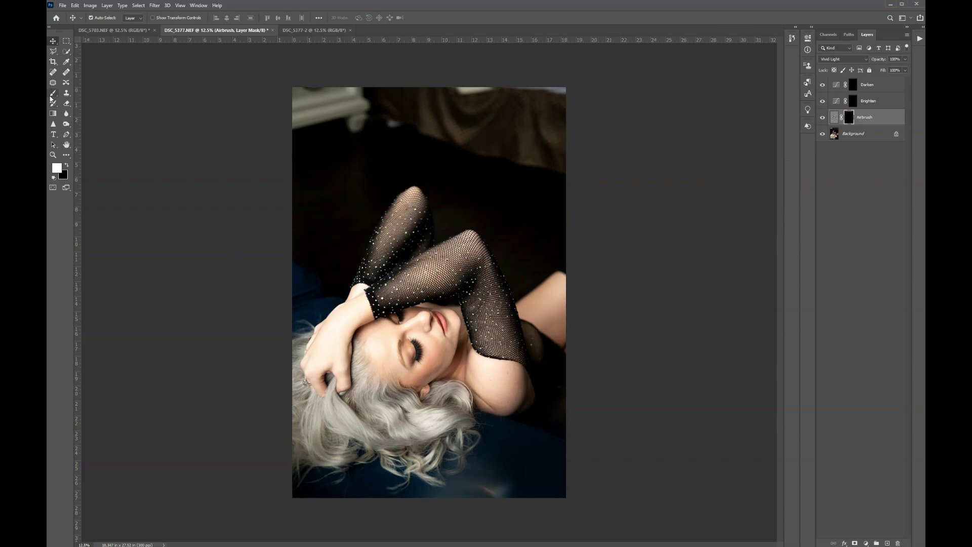
{"action": "left_click", "coordinate": [53, 94]}
{"action": "left_click", "coordinate": [103, 19]}
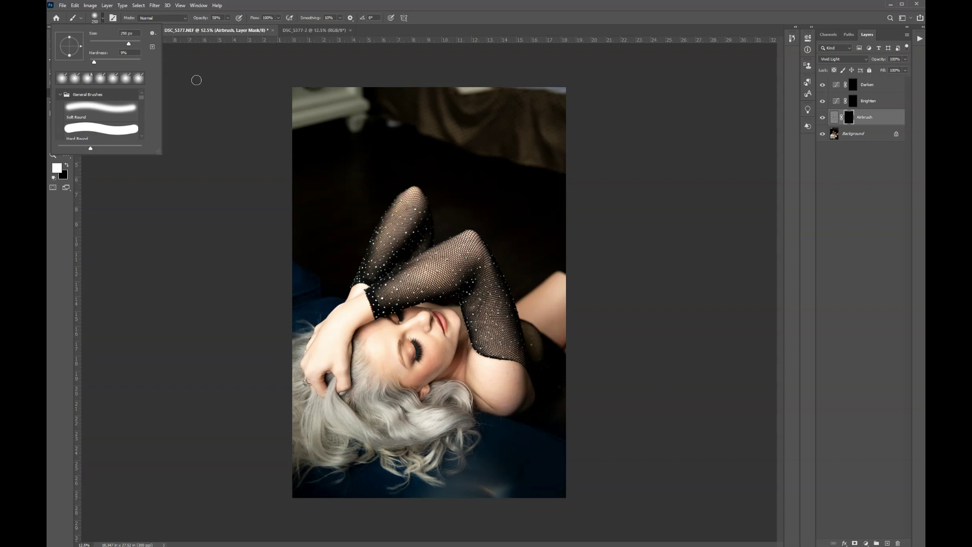
Close the brush presets and set the brush opacity to 100%
{"action": "left_click", "coordinate": [197, 80]}
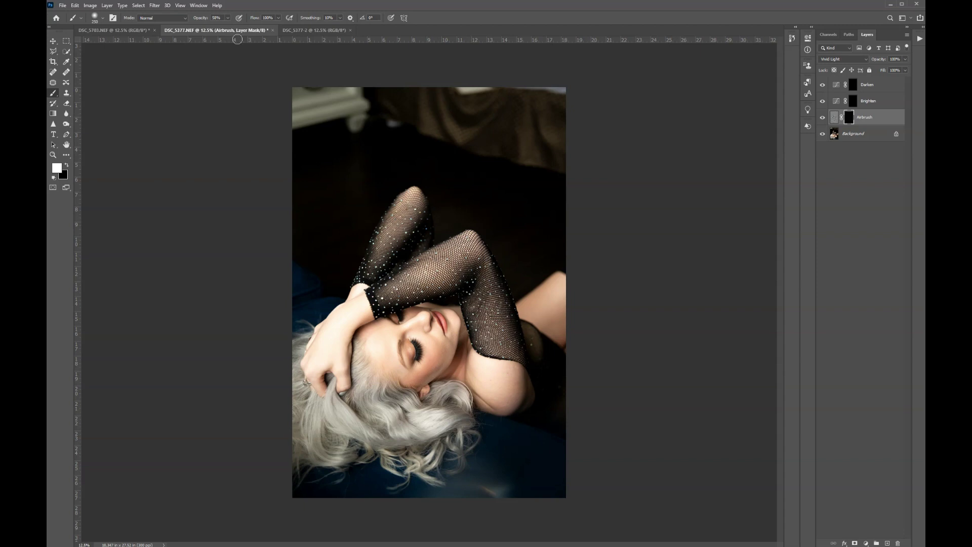
{"action": "left_click", "coordinate": [228, 19]}
Zoom onto the face and paint the Airbrush mask white over the cheek, jaw and chin
{"action": "scroll", "coordinate": [426, 328], "scroll_direction": "up", "scroll_amount": 1}
{"action": "scroll", "coordinate": [444, 349], "scroll_direction": "up", "scroll_amount": 1}
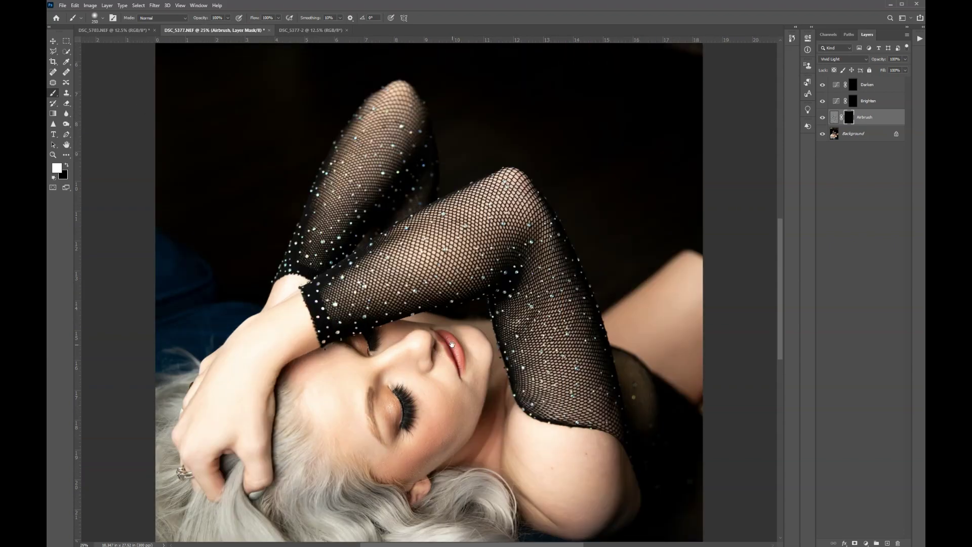
{"action": "scroll", "coordinate": [395, 314], "scroll_direction": "down", "scroll_amount": 3}
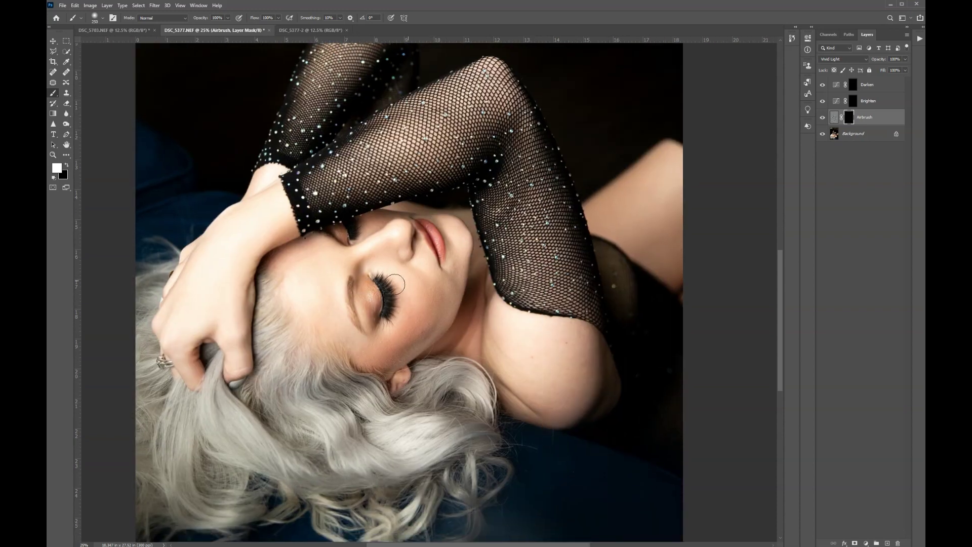
{"action": "left_click_drag", "start_coordinate": [415, 247], "coordinate": [425, 242]}
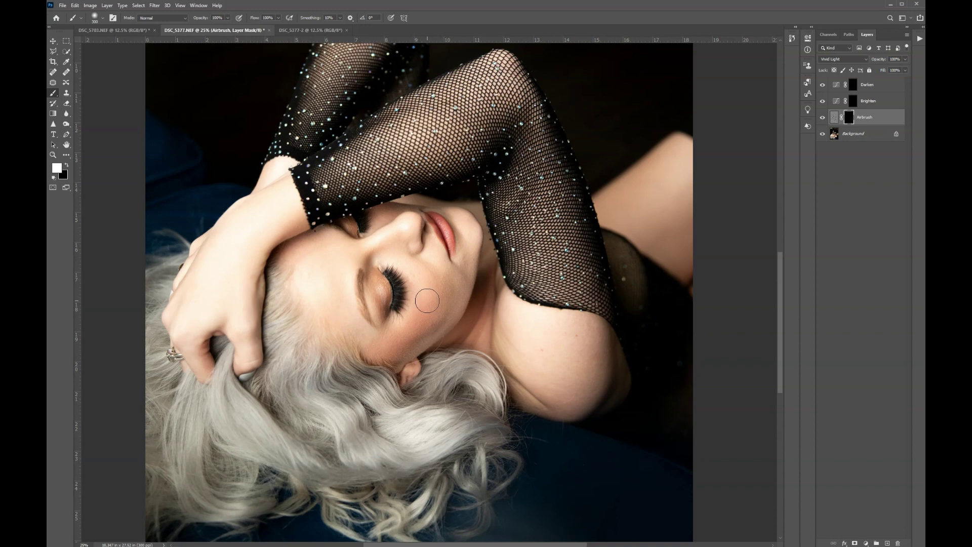
{"action": "key", "text": "bracketright"}
{"action": "mouse_move", "coordinate": [434, 307]}
{"action": "left_mouse_down"}
{"action": "mouse_move", "coordinate": [400, 342]}
{"action": "mouse_move", "coordinate": [428, 326]}
{"action": "mouse_move", "coordinate": [451, 292]}
{"action": "mouse_move", "coordinate": [448, 304]}
{"action": "left_mouse_up"}
{"action": "key", "text": "bracketleft"}
{"action": "key", "text": "bracketleft"}
{"action": "key", "text": "bracketleft"}
{"action": "key", "text": "bracketleft"}
{"action": "key", "text": "bracketleft"}
{"action": "mouse_move", "coordinate": [459, 294]}
{"action": "left_mouse_down"}
{"action": "mouse_move", "coordinate": [473, 244]}
{"action": "mouse_move", "coordinate": [459, 267]}
{"action": "mouse_move", "coordinate": [466, 231]}
{"action": "mouse_move", "coordinate": [466, 256]}
{"action": "mouse_move", "coordinate": [454, 216]}
{"action": "mouse_move", "coordinate": [472, 235]}
{"action": "left_mouse_up"}
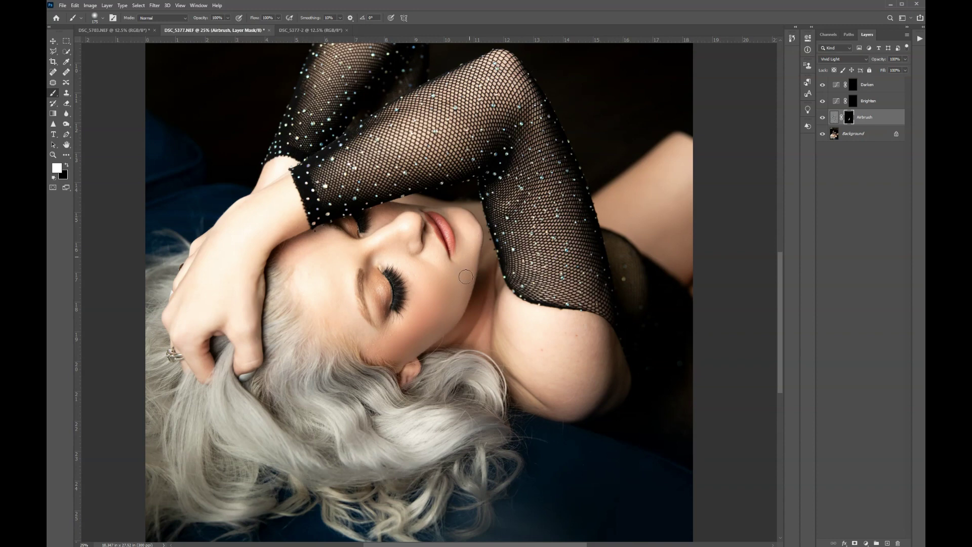
Paint the remaining cheek skin and around the lips, then show the mask as a red overlay
{"action": "key", "text": "bracketright"}
{"action": "key", "text": "bracketright"}
{"action": "mouse_move", "coordinate": [429, 273]}
{"action": "left_mouse_down"}
{"action": "mouse_move", "coordinate": [410, 333]}
{"action": "mouse_move", "coordinate": [416, 318]}
{"action": "mouse_move", "coordinate": [366, 346]}
{"action": "mouse_move", "coordinate": [379, 355]}
{"action": "mouse_move", "coordinate": [396, 349]}
{"action": "mouse_move", "coordinate": [358, 319]}
{"action": "mouse_move", "coordinate": [365, 343]}
{"action": "mouse_move", "coordinate": [342, 273]}
{"action": "mouse_move", "coordinate": [346, 335]}
{"action": "mouse_move", "coordinate": [289, 262]}
{"action": "mouse_move", "coordinate": [324, 241]}
{"action": "mouse_move", "coordinate": [315, 239]}
{"action": "mouse_move", "coordinate": [373, 249]}
{"action": "mouse_move", "coordinate": [409, 226]}
{"action": "mouse_move", "coordinate": [420, 257]}
{"action": "mouse_move", "coordinate": [415, 226]}
{"action": "mouse_move", "coordinate": [439, 264]}
{"action": "mouse_move", "coordinate": [403, 219]}
{"action": "mouse_move", "coordinate": [375, 238]}
{"action": "mouse_move", "coordinate": [383, 217]}
{"action": "mouse_move", "coordinate": [412, 218]}
{"action": "left_mouse_up"}
{"action": "key", "text": "bracketleft"}
{"action": "key", "text": "bracketright"}
{"action": "key", "text": "bracketleft"}
{"action": "key", "text": "bracketleft"}
{"action": "key", "text": "bracketleft"}
{"action": "key", "text": "bracketleft"}
{"action": "key", "text": "bracketleft"}
{"action": "key", "text": "bracketright"}
{"action": "key", "text": "bracketright"}
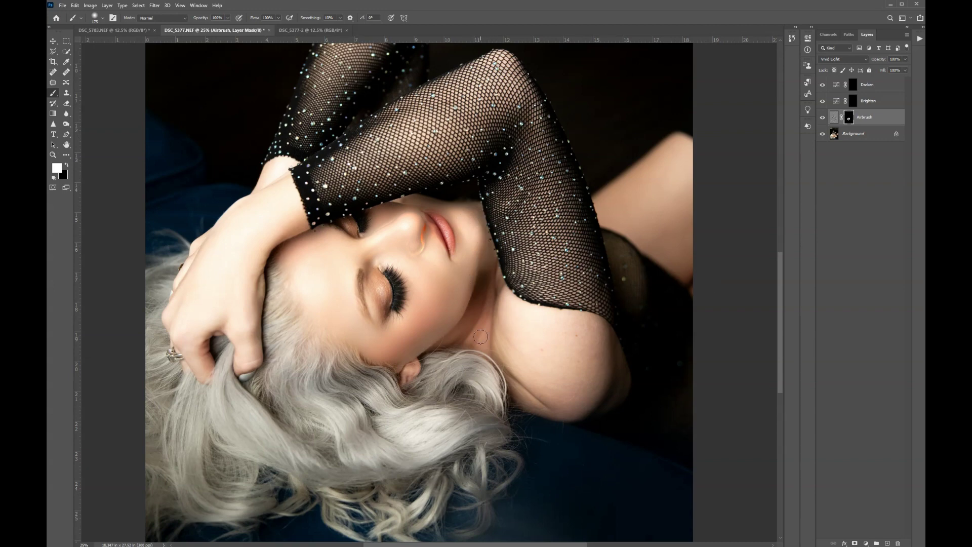
{"action": "key", "text": "backslash"}
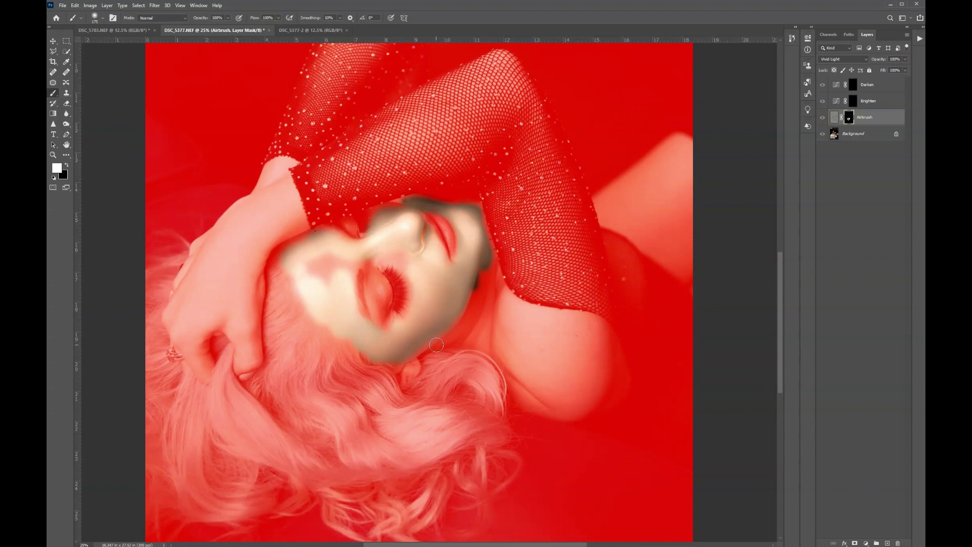
Fill the missed nostril and cheek patches, then switch to black with a 100 px brush
{"action": "key", "text": "backslash"}
{"action": "key", "text": "backslash"}
{"action": "mouse_move", "coordinate": [425, 239]}
{"action": "left_mouse_down"}
{"action": "mouse_move", "coordinate": [386, 255]}
{"action": "mouse_move", "coordinate": [418, 272]}
{"action": "mouse_move", "coordinate": [400, 251]}
{"action": "left_mouse_up"}
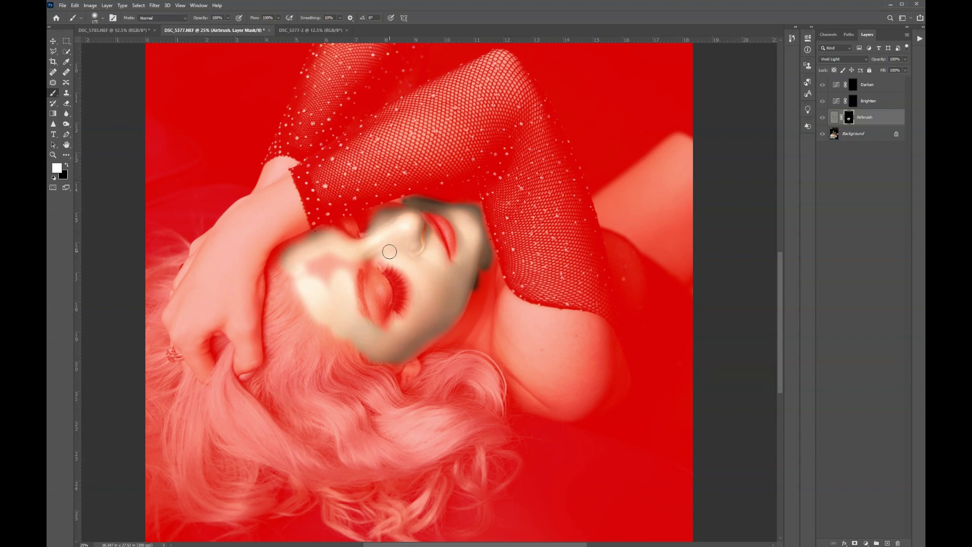
{"action": "mouse_move", "coordinate": [347, 249]}
{"action": "left_mouse_down"}
{"action": "mouse_move", "coordinate": [319, 279]}
{"action": "mouse_move", "coordinate": [324, 248]}
{"action": "mouse_move", "coordinate": [328, 282]}
{"action": "mouse_move", "coordinate": [309, 259]}
{"action": "mouse_move", "coordinate": [321, 278]}
{"action": "mouse_move", "coordinate": [347, 255]}
{"action": "mouse_move", "coordinate": [345, 289]}
{"action": "mouse_move", "coordinate": [301, 265]}
{"action": "mouse_move", "coordinate": [314, 304]}
{"action": "left_mouse_up"}
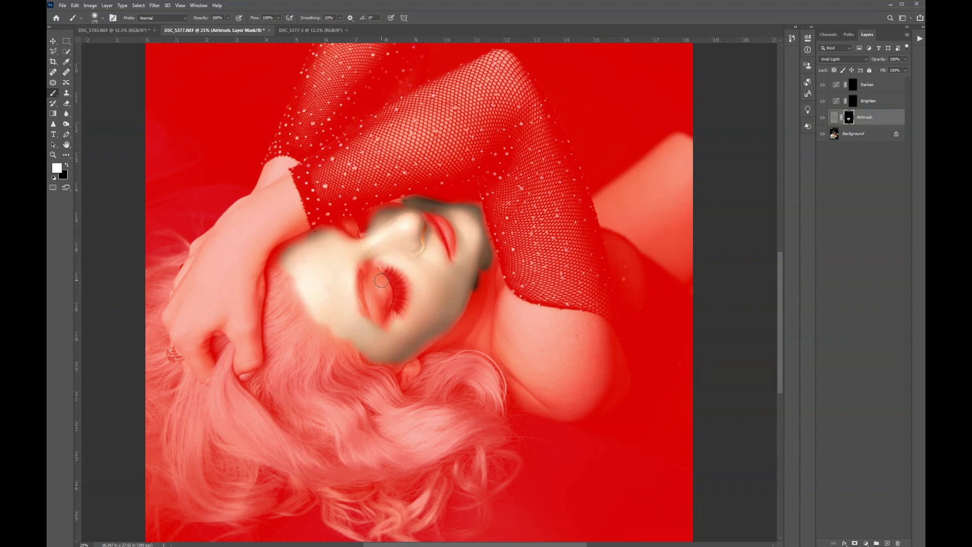
{"action": "key", "text": "backslash"}
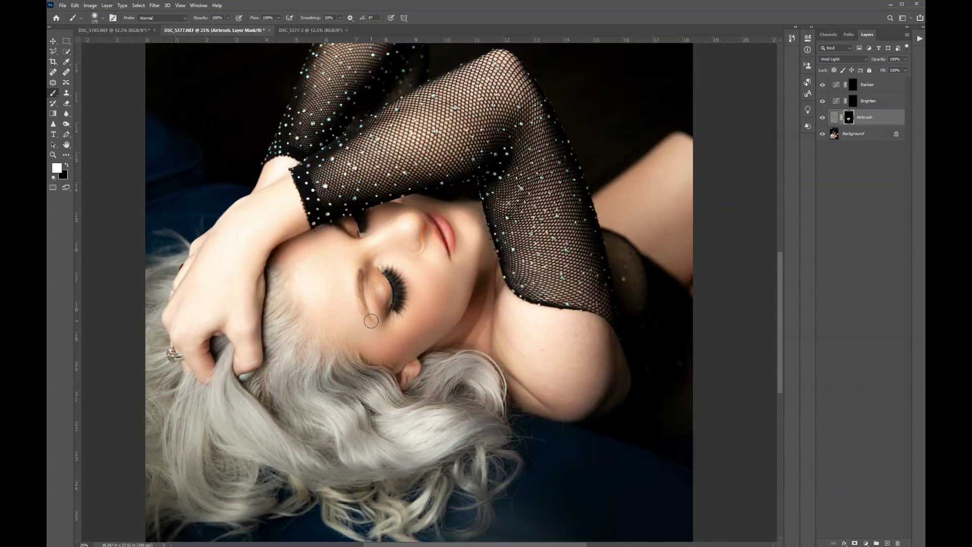
{"action": "key", "text": "x"}
{"action": "key", "text": "bracketleft"}
{"action": "key", "text": "bracketleft"}
{"action": "key", "text": "bracketleft"}
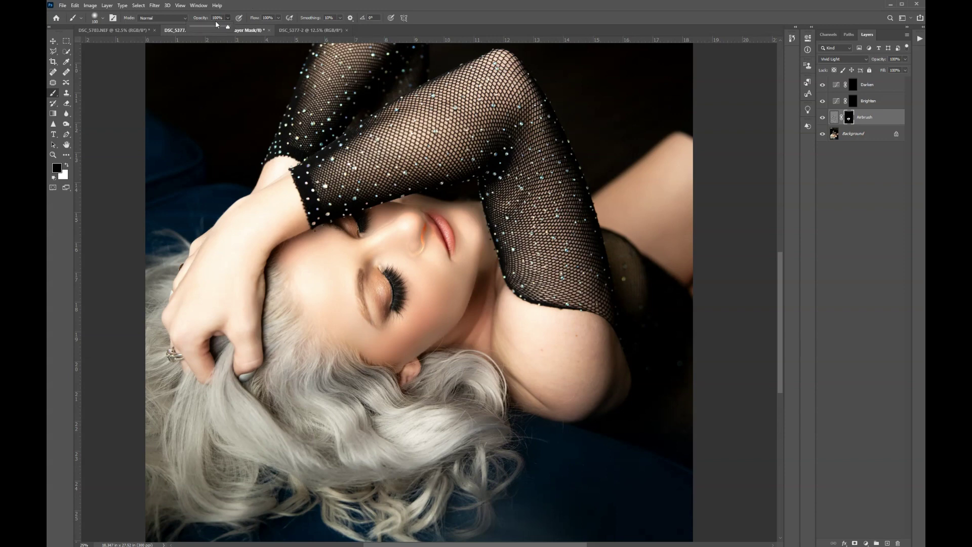
Set brush opacity to 36%, brush size to 150, and refine the Airbrush mask edges around the face
{"action": "left_click_drag", "start_coordinate": [206, 28], "coordinate": [204, 26]}
{"action": "left_click", "coordinate": [355, 230]}
{"action": "key", "text": "bracketright"}
{"action": "key", "text": "bracketright"}
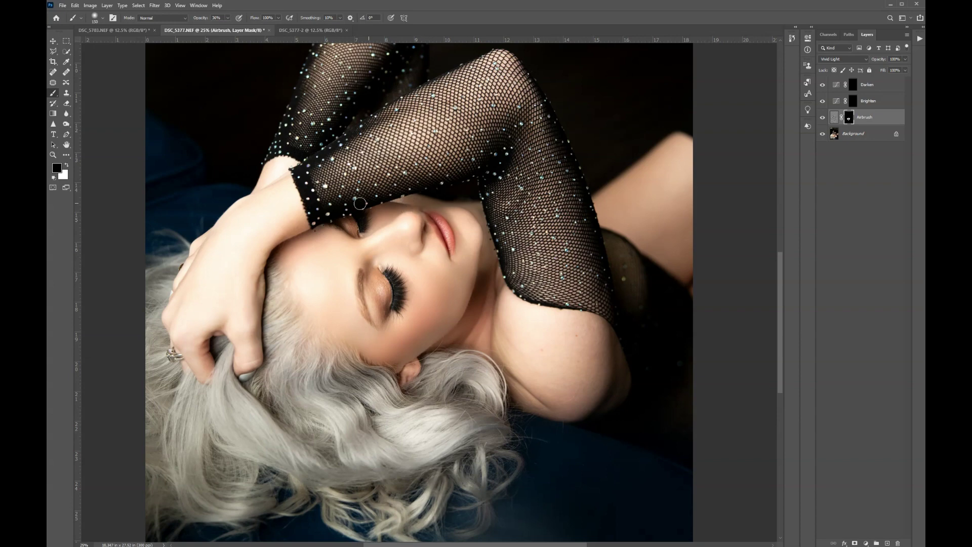
{"action": "key", "text": "x"}
{"action": "key", "text": "backslash"}
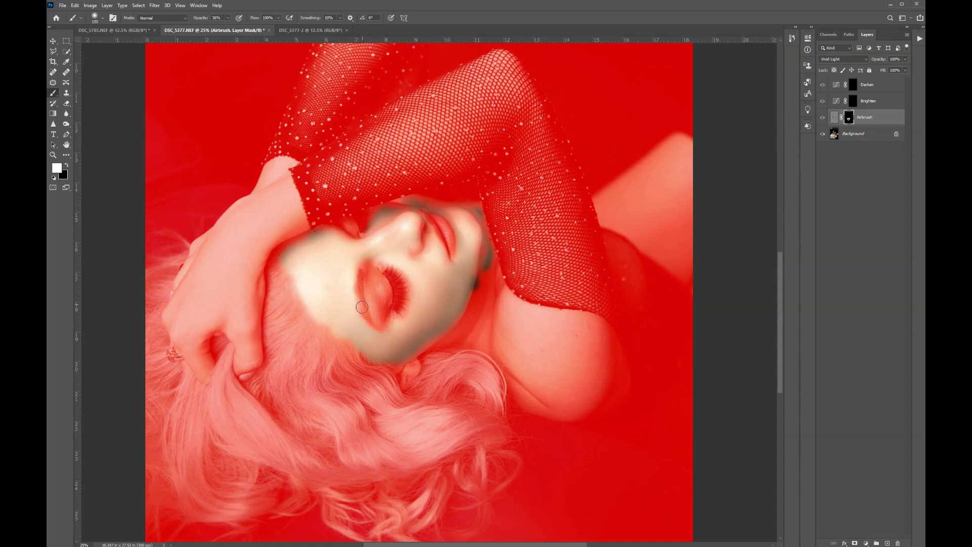
{"action": "key", "text": "backslash"}
{"action": "key", "text": "x"}
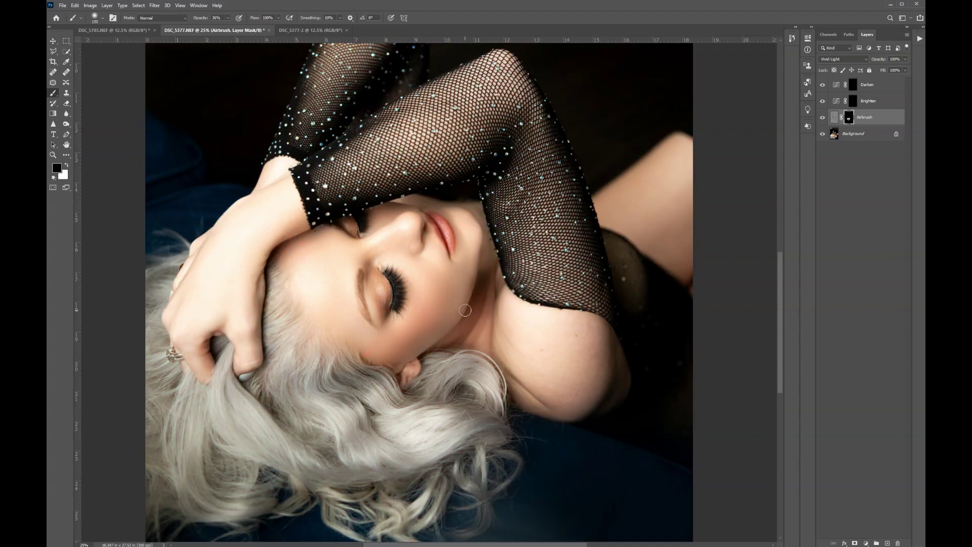
{"action": "key", "text": "backslash"}
{"action": "key", "text": "backslash"}
{"action": "key", "text": "backslash"}
{"action": "key", "text": "x"}
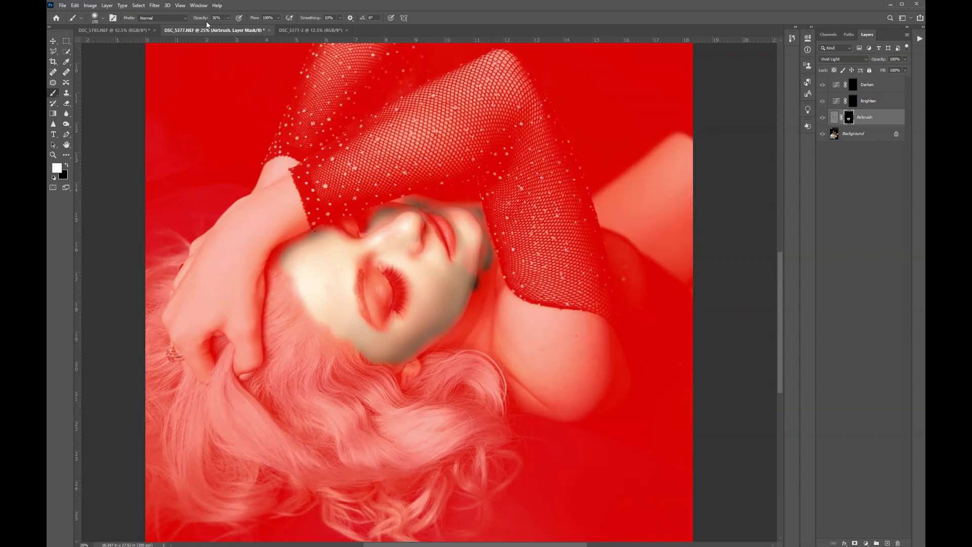
Keep refining the mask edges in black and white, checking the red overlay, then restore opacity to 100%
{"action": "key", "text": "backslash"}
{"action": "key", "text": "x"}
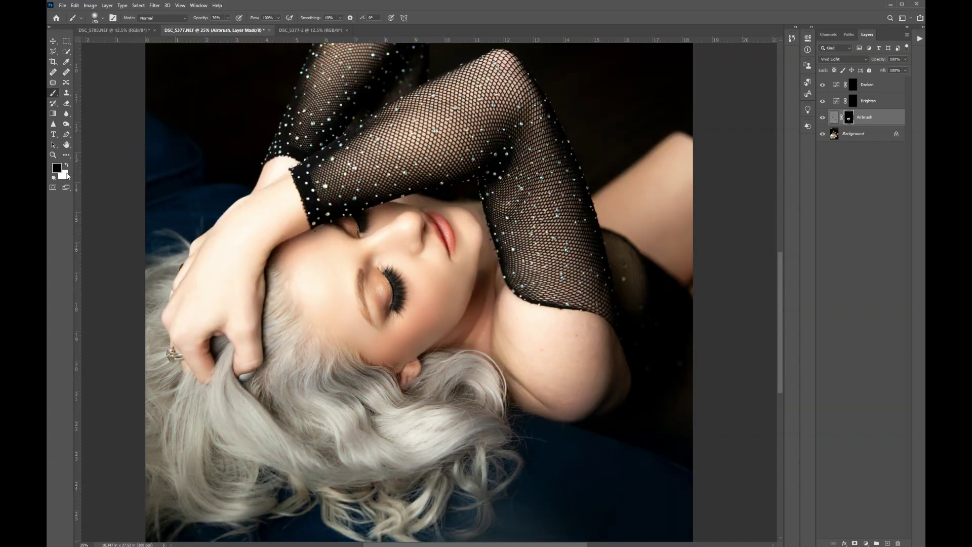
{"action": "left_click", "coordinate": [66, 165]}
{"action": "left_click", "coordinate": [67, 166]}
{"action": "key", "text": "x"}
{"action": "key", "text": "x"}
{"action": "key", "text": "x"}
{"action": "key", "text": "x"}
{"action": "key", "text": "x"}
{"action": "key", "text": "x"}
{"action": "key", "text": "backslash"}
{"action": "key", "text": "x"}
{"action": "key", "text": "backslash"}
{"action": "key", "text": "x"}
{"action": "left_click_drag", "start_coordinate": [228, 17], "coordinate": [255, 29]}
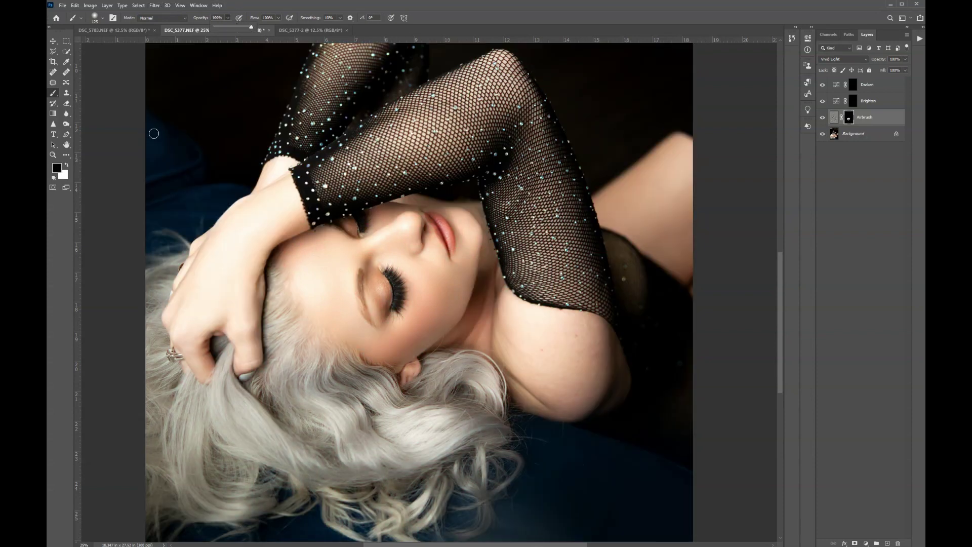
Paint white on the Airbrush mask over the shoulder up to the sleeve and the wrist with a 300 px brush
{"action": "left_click", "coordinate": [66, 166]}
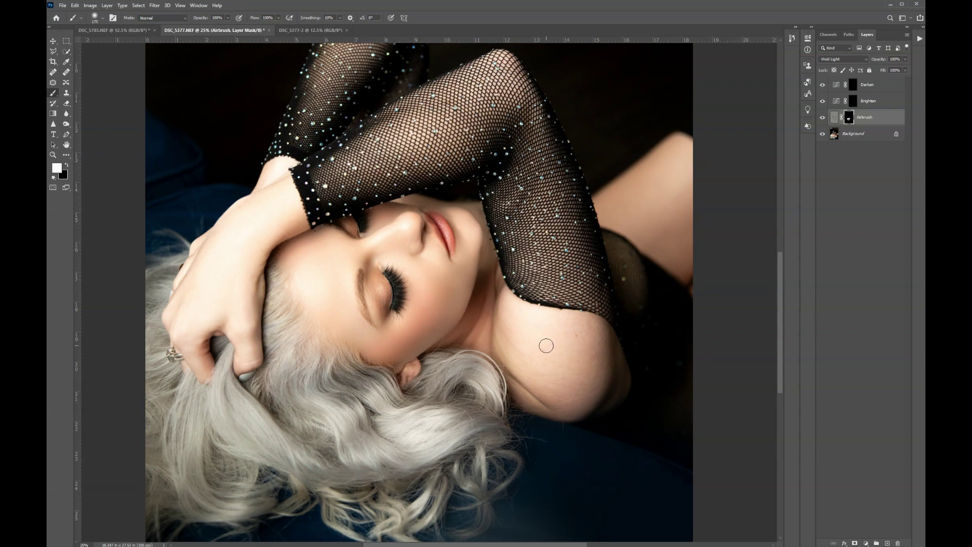
{"action": "key", "text": "bracketright"}
{"action": "key", "text": "bracketright"}
{"action": "key", "text": "bracketright"}
{"action": "key", "text": "bracketright"}
{"action": "key", "text": "bracketright"}
{"action": "mouse_move", "coordinate": [530, 328]}
{"action": "left_mouse_down"}
{"action": "mouse_move", "coordinate": [595, 345]}
{"action": "mouse_move", "coordinate": [568, 357]}
{"action": "mouse_move", "coordinate": [578, 335]}
{"action": "mouse_move", "coordinate": [596, 333]}
{"action": "mouse_move", "coordinate": [607, 374]}
{"action": "mouse_move", "coordinate": [603, 360]}
{"action": "mouse_move", "coordinate": [572, 395]}
{"action": "mouse_move", "coordinate": [554, 346]}
{"action": "mouse_move", "coordinate": [573, 367]}
{"action": "mouse_move", "coordinate": [531, 361]}
{"action": "mouse_move", "coordinate": [567, 411]}
{"action": "mouse_move", "coordinate": [524, 389]}
{"action": "left_mouse_up"}
{"action": "mouse_move", "coordinate": [580, 399]}
{"action": "left_mouse_down"}
{"action": "mouse_move", "coordinate": [596, 400]}
{"action": "mouse_move", "coordinate": [610, 384]}
{"action": "mouse_move", "coordinate": [602, 338]}
{"action": "mouse_move", "coordinate": [588, 325]}
{"action": "mouse_move", "coordinate": [548, 336]}
{"action": "mouse_move", "coordinate": [540, 351]}
{"action": "mouse_move", "coordinate": [490, 338]}
{"action": "mouse_move", "coordinate": [509, 354]}
{"action": "mouse_move", "coordinate": [493, 350]}
{"action": "mouse_move", "coordinate": [471, 336]}
{"action": "mouse_move", "coordinate": [488, 288]}
{"action": "left_mouse_up"}
{"action": "key", "text": "bracketleft"}
{"action": "key", "text": "bracketleft"}
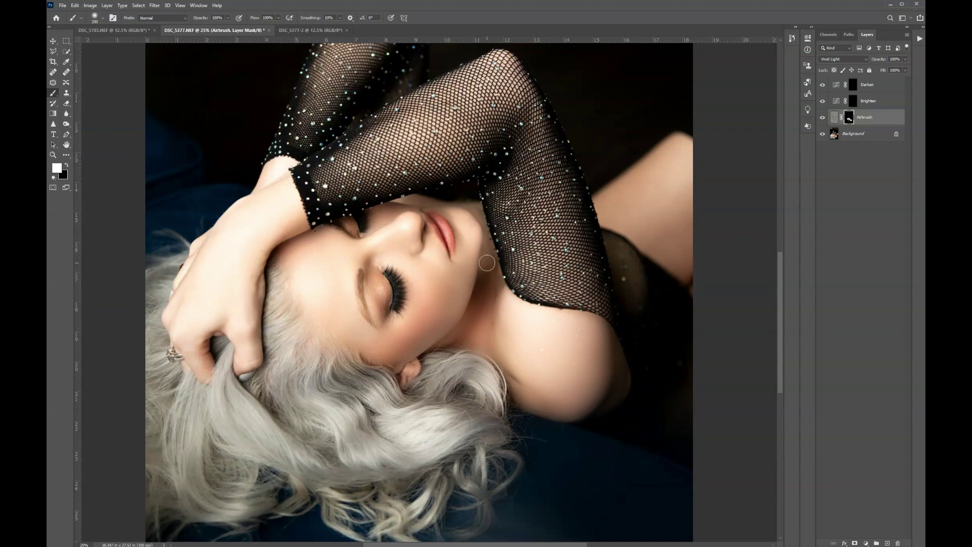
{"action": "key", "text": "bracketright"}
{"action": "key", "text": "bracketright"}
{"action": "mouse_move", "coordinate": [273, 223]}
{"action": "left_mouse_down"}
{"action": "mouse_move", "coordinate": [231, 263]}
{"action": "mouse_move", "coordinate": [276, 219]}
{"action": "mouse_move", "coordinate": [274, 201]}
{"action": "mouse_move", "coordinate": [239, 224]}
{"action": "mouse_move", "coordinate": [251, 216]}
{"action": "mouse_move", "coordinate": [186, 326]}
{"action": "mouse_move", "coordinate": [202, 301]}
{"action": "mouse_move", "coordinate": [178, 312]}
{"action": "mouse_move", "coordinate": [220, 264]}
{"action": "mouse_move", "coordinate": [203, 319]}
{"action": "mouse_move", "coordinate": [232, 276]}
{"action": "mouse_move", "coordinate": [229, 320]}
{"action": "mouse_move", "coordinate": [241, 260]}
{"action": "mouse_move", "coordinate": [250, 351]}
{"action": "mouse_move", "coordinate": [247, 254]}
{"action": "mouse_move", "coordinate": [266, 218]}
{"action": "mouse_move", "coordinate": [272, 172]}
{"action": "mouse_move", "coordinate": [180, 290]}
{"action": "mouse_move", "coordinate": [185, 340]}
{"action": "mouse_move", "coordinate": [198, 355]}
{"action": "mouse_move", "coordinate": [225, 255]}
{"action": "left_mouse_up"}
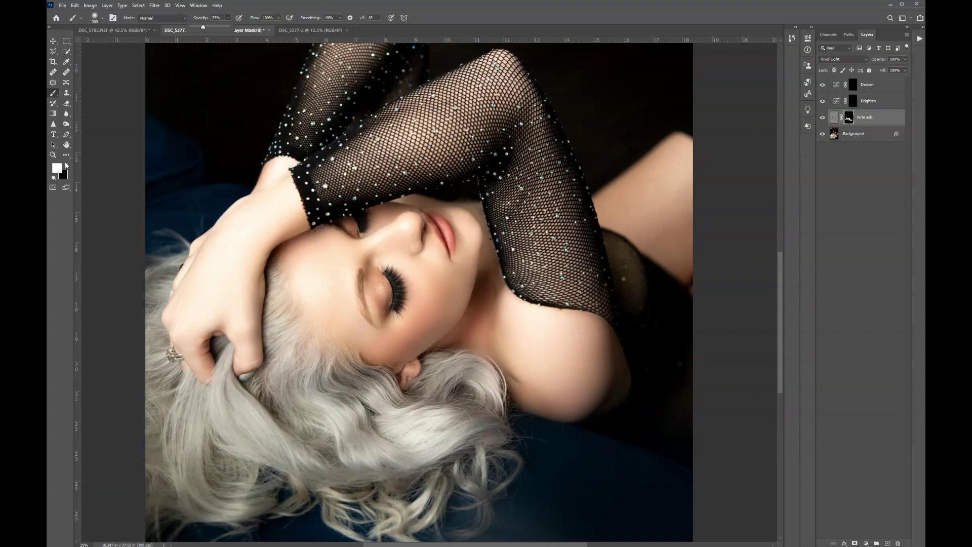
Touch up the Airbrush mask on shoulder and upper arm at 33% opacity, checking the overlay
{"action": "key", "text": "x"}
{"action": "key", "text": "bracketright"}
{"action": "key", "text": "bracketright"}
{"action": "key", "text": "x"}
{"action": "key", "text": "backslash"}
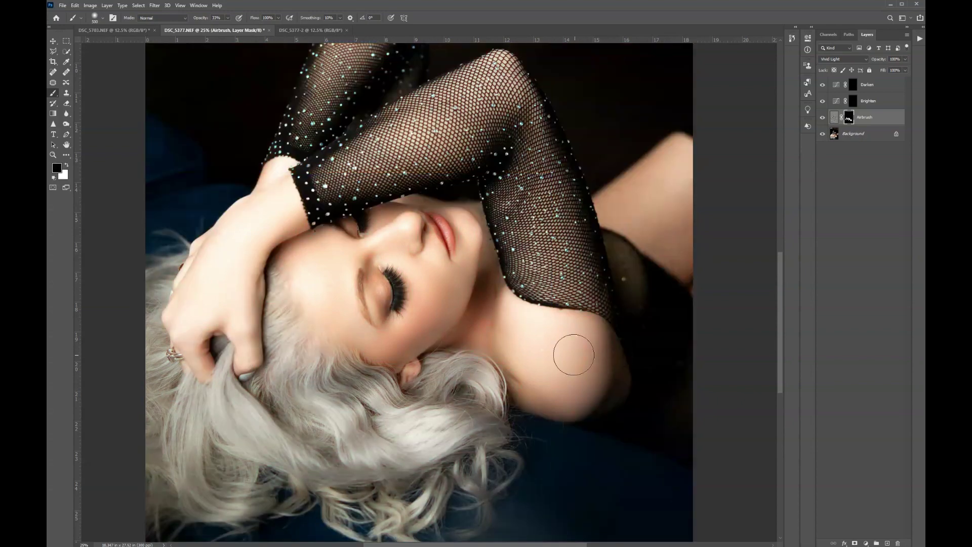
{"action": "key", "text": "bracketleft"}
{"action": "key", "text": "bracketleft"}
{"action": "key", "text": "bracketleft"}
{"action": "key", "text": "bracketleft"}
{"action": "key", "text": "bracketleft"}
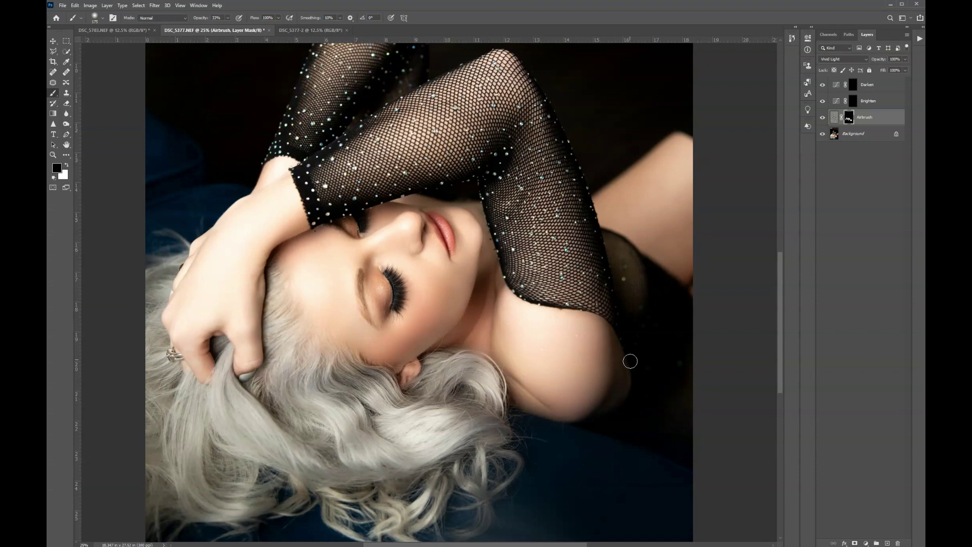
{"action": "key", "text": "x"}
Airbrush the shoulder with a 600 px brush, then set opacity to 70%, size 200, and black
{"action": "left_click_drag", "start_coordinate": [653, 196], "coordinate": [569, 211]}
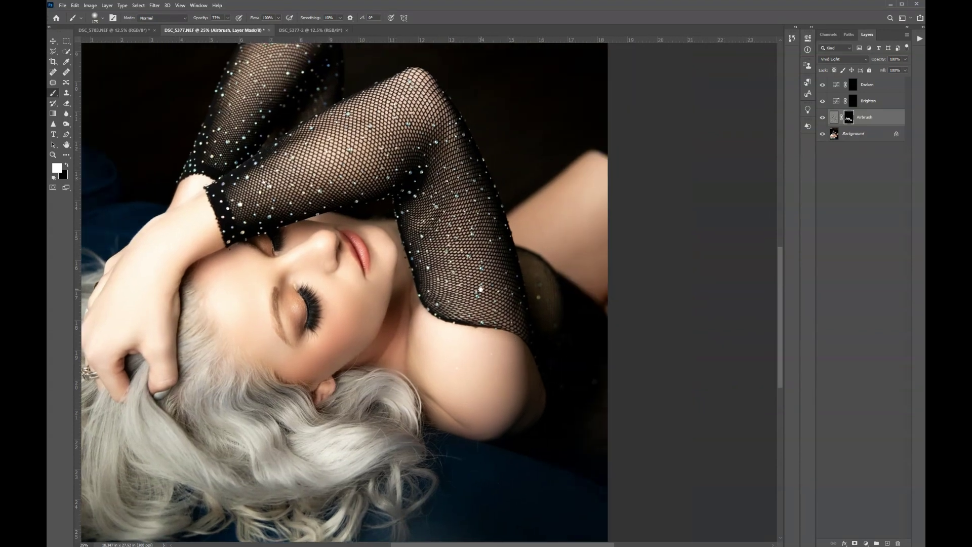
{"action": "left_click", "coordinate": [228, 19]}
{"action": "key", "text": "bracketright"}
{"action": "key", "text": "bracketright"}
{"action": "key", "text": "bracketright"}
{"action": "key", "text": "bracketright"}
{"action": "key", "text": "bracketright"}
{"action": "key", "text": "bracketright"}
{"action": "mouse_move", "coordinate": [585, 232]}
{"action": "left_mouse_down"}
{"action": "mouse_move", "coordinate": [575, 243]}
{"action": "mouse_move", "coordinate": [559, 224]}
{"action": "mouse_move", "coordinate": [583, 195]}
{"action": "left_mouse_up"}
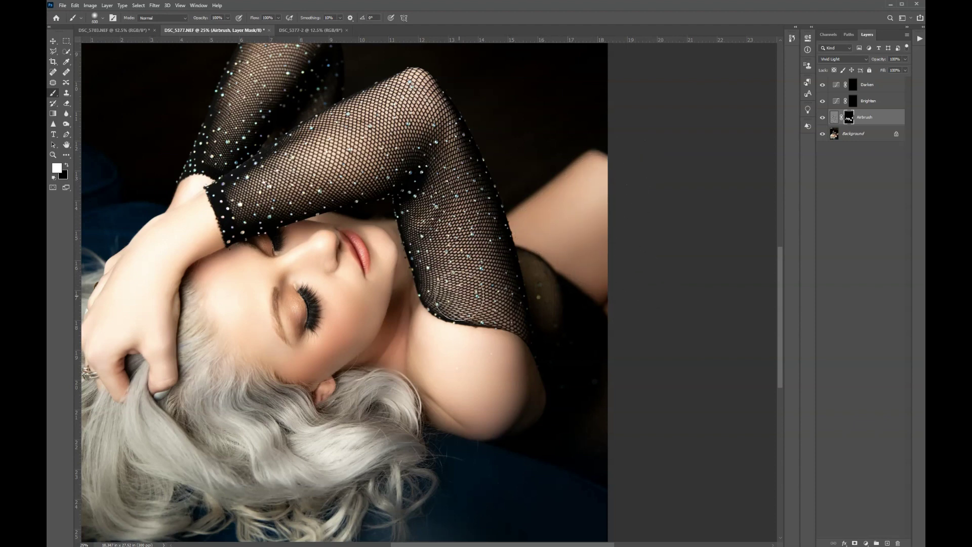
{"action": "key", "text": "backslash"}
{"action": "key", "text": "backslash"}
{"action": "left_click", "coordinate": [227, 17]}
{"action": "key", "text": "bracketleft"}
{"action": "key", "text": "bracketleft"}
{"action": "key", "text": "bracketleft"}
{"action": "key", "text": "bracketleft"}
{"action": "key", "text": "bracketleft"}
{"action": "key", "text": "x"}
Fit the whole portrait at 16.67%, set brush opacity to 61%, and toggle the red mask overlay
{"action": "key", "text": "ctrl+minus"}
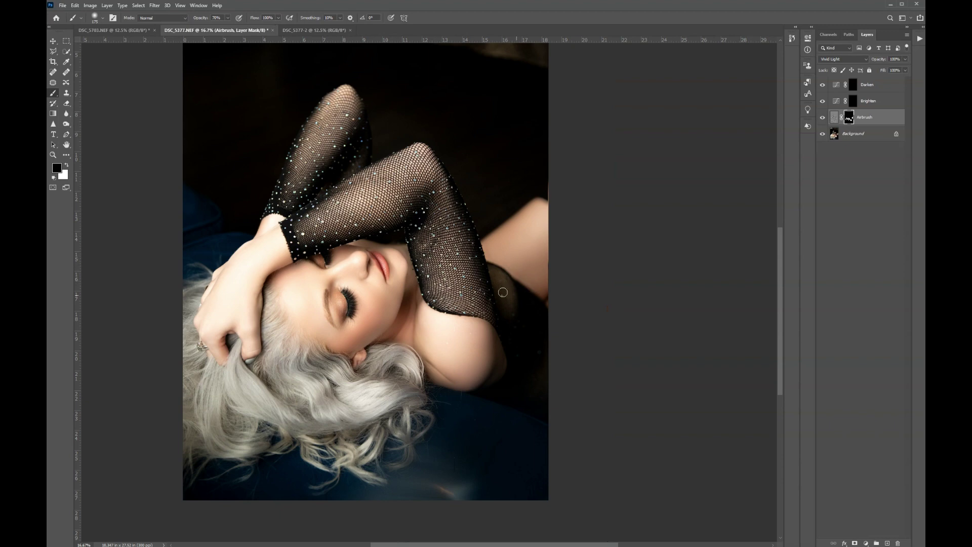
{"action": "key", "text": "x"}
{"action": "key", "text": "ctrl+minus"}
{"action": "key", "text": "backslash"}
{"action": "key", "text": "backslash"}
{"action": "key", "text": "ctrl+plus"}
{"action": "left_click_drag", "start_coordinate": [435, 292], "coordinate": [392, 224]}
{"action": "left_click", "coordinate": [228, 19]}
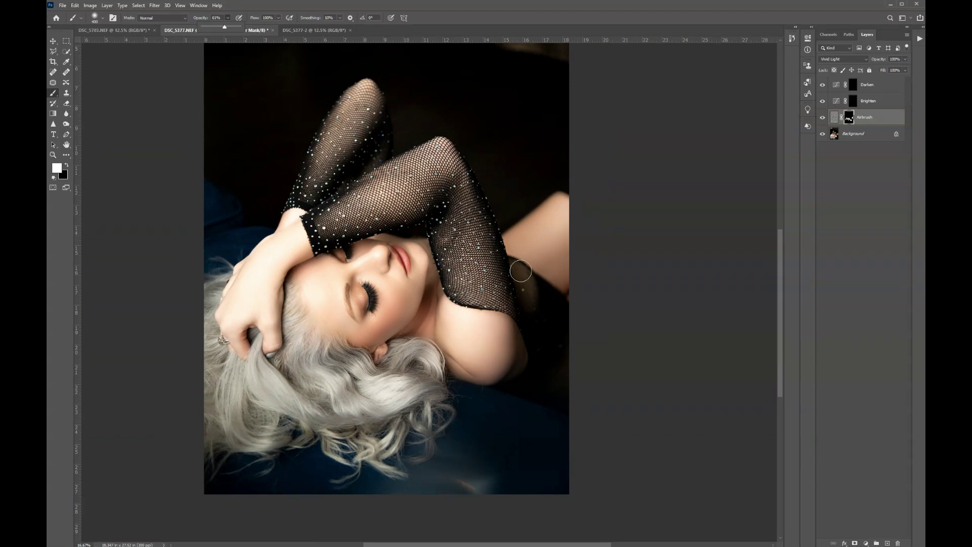
{"action": "left_click", "coordinate": [454, 318]}
{"action": "key", "text": "backslash"}
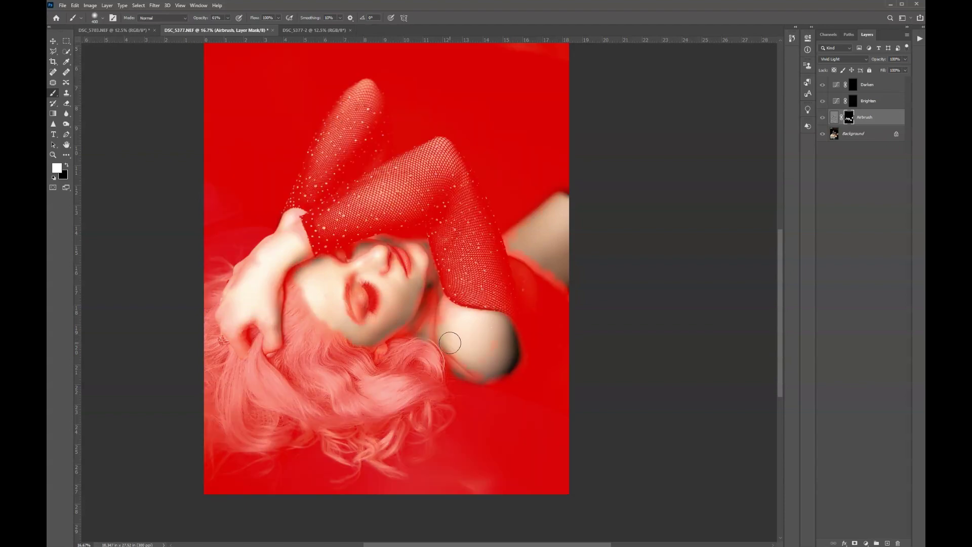
{"action": "key", "text": "backslash"}
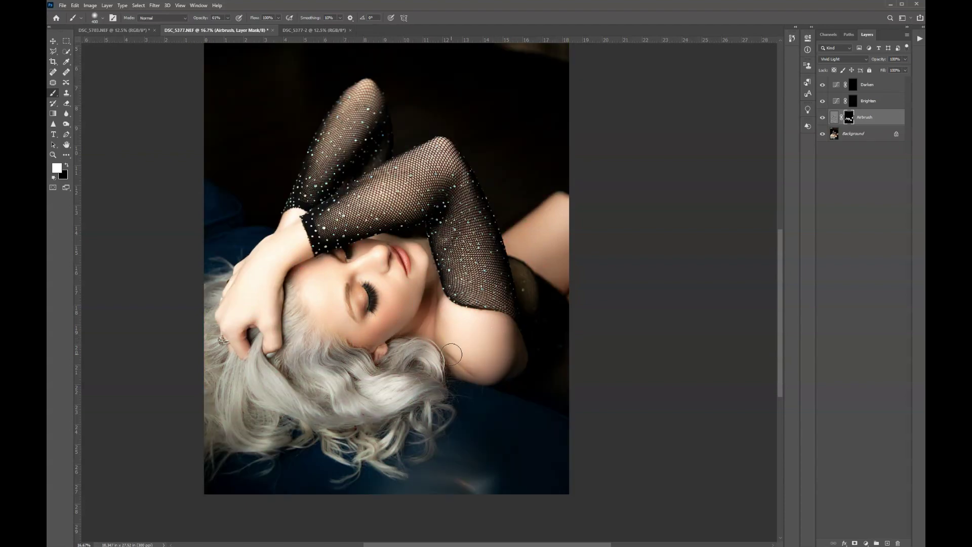
{"action": "key", "text": "backslash"}
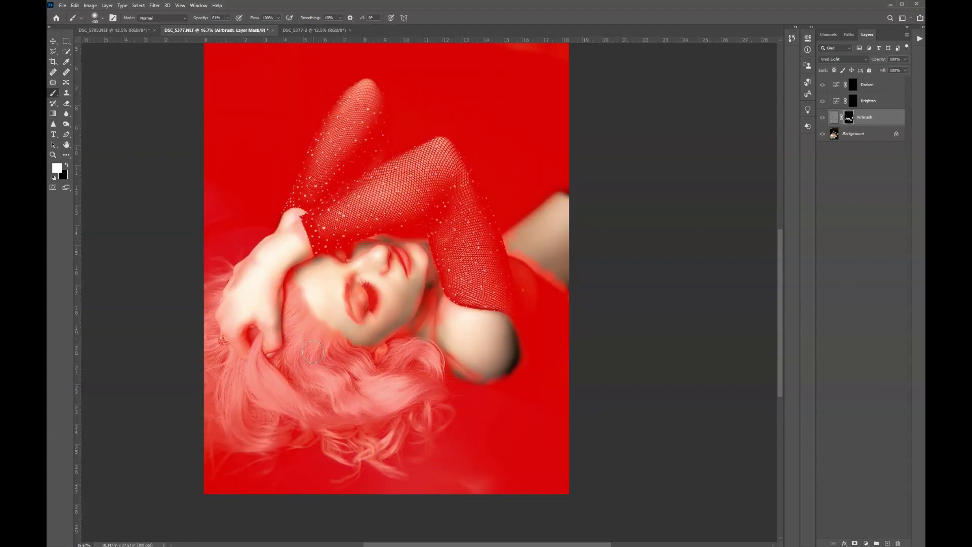
Duplicate the Airbrush and Background layers and merge the copies into an 'Airbrush copy' layer
{"action": "key", "text": "backslash"}
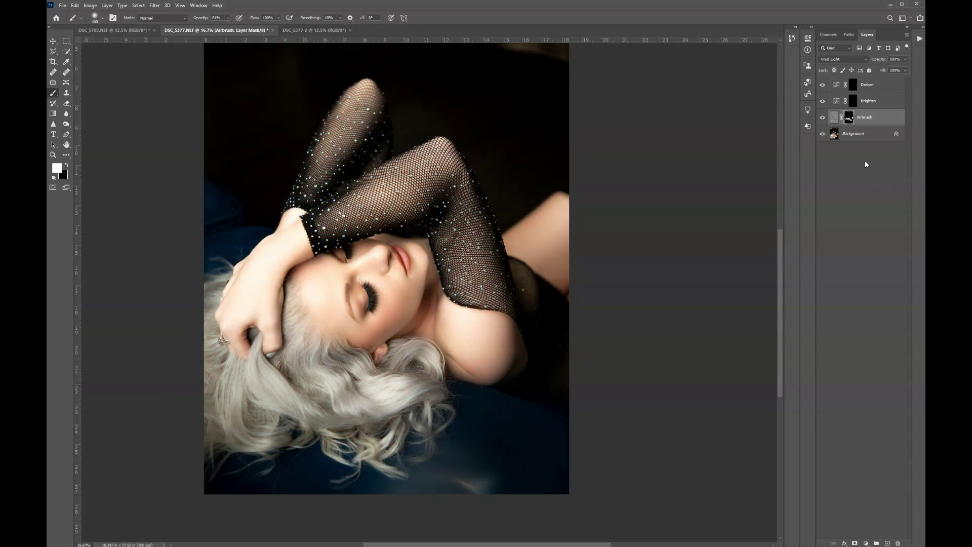
{"action": "left_click", "coordinate": [871, 134], "text": "shift"}
{"action": "left_click_drag", "start_coordinate": [871, 136], "coordinate": [887, 542]}
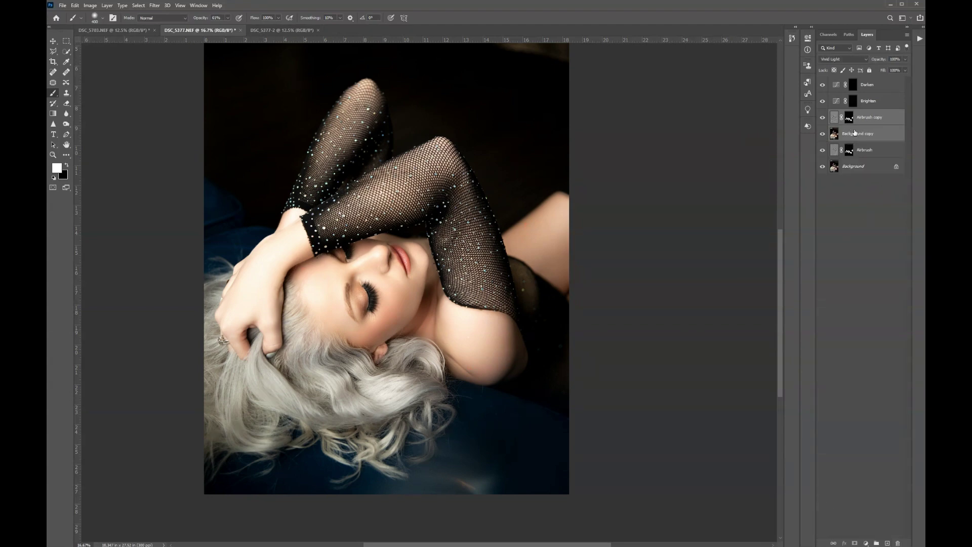
{"action": "key", "text": "ctrl+e"}
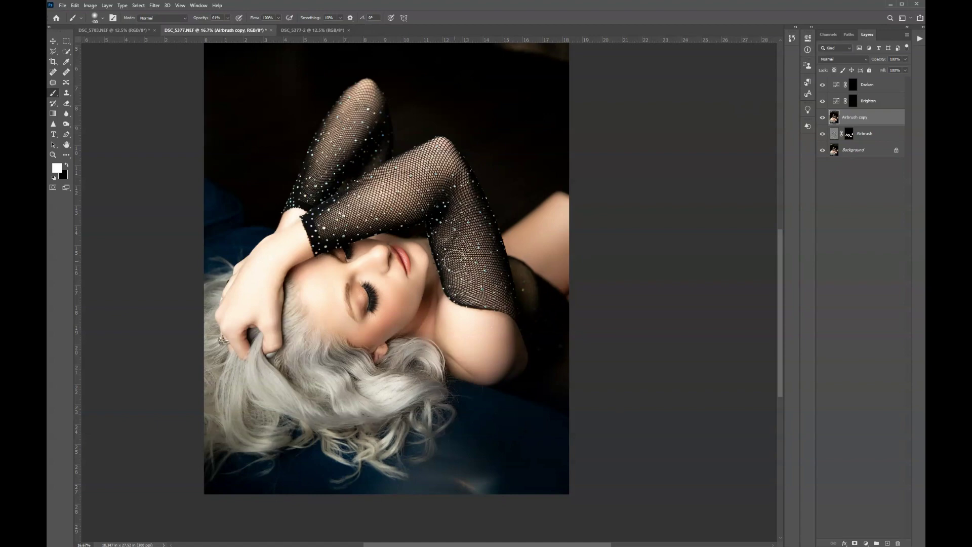
Zoom in and remove the shoulder blemish with the Spot Healing Brush
{"action": "key", "text": "ctrl+plus"}
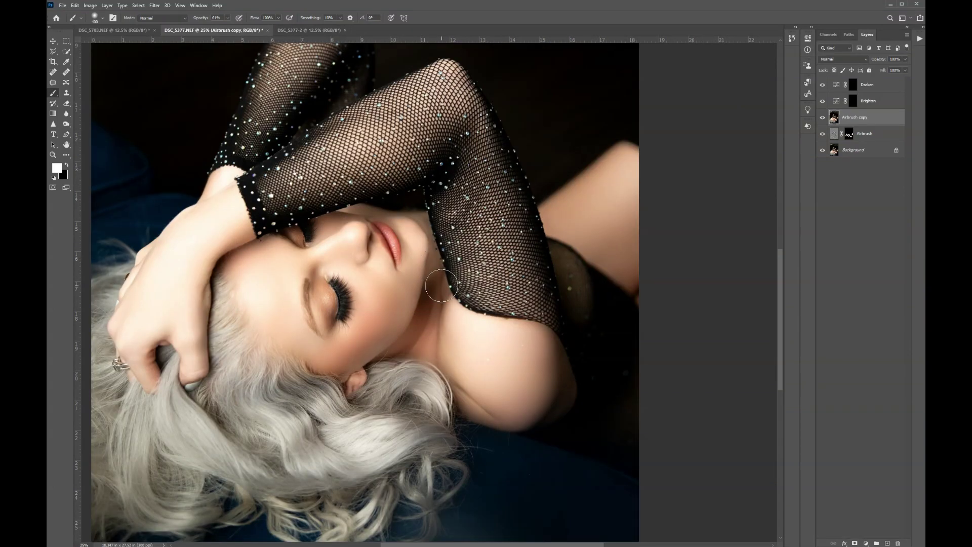
{"action": "scroll", "coordinate": [501, 399], "scroll_direction": "down", "scroll_amount": 3}
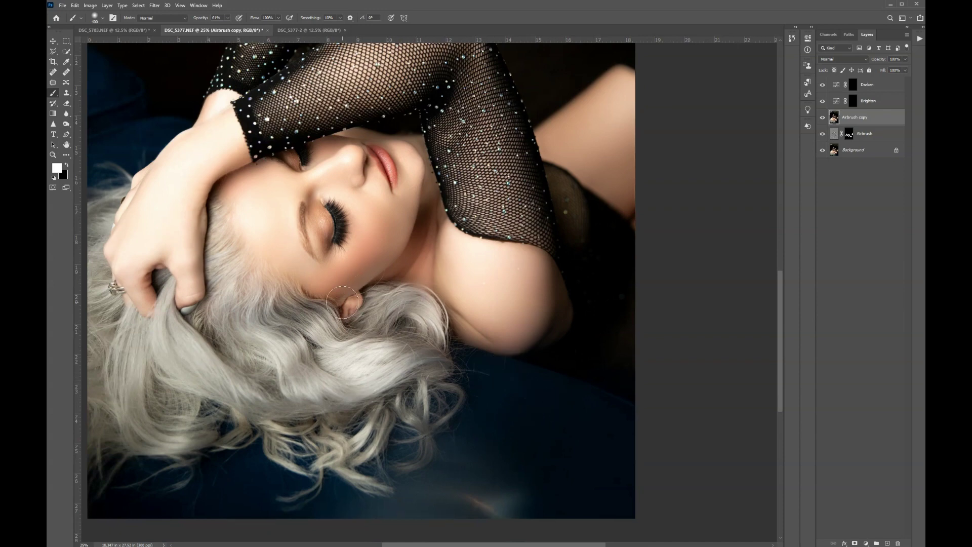
{"action": "left_click", "coordinate": [54, 76]}
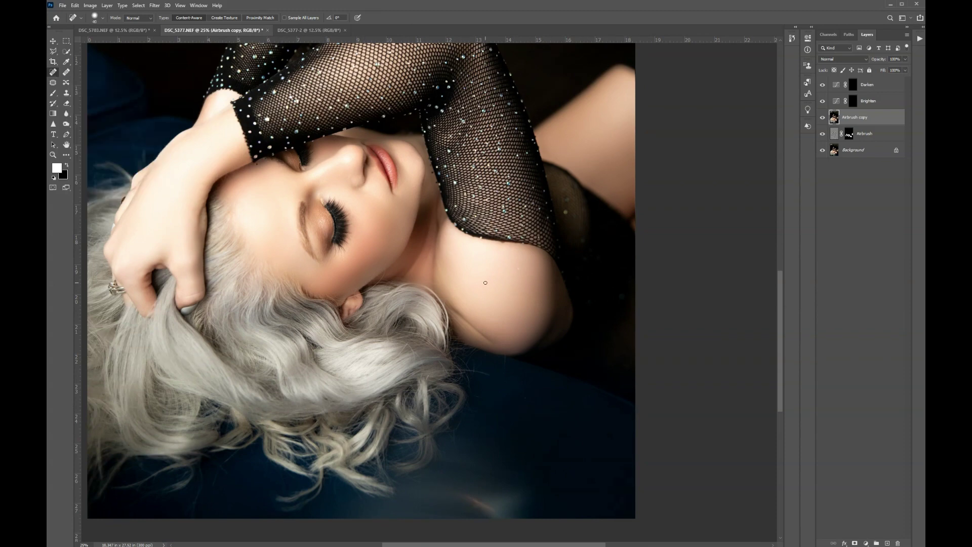
{"action": "left_click", "coordinate": [517, 268]}
{"action": "key", "text": "s"}
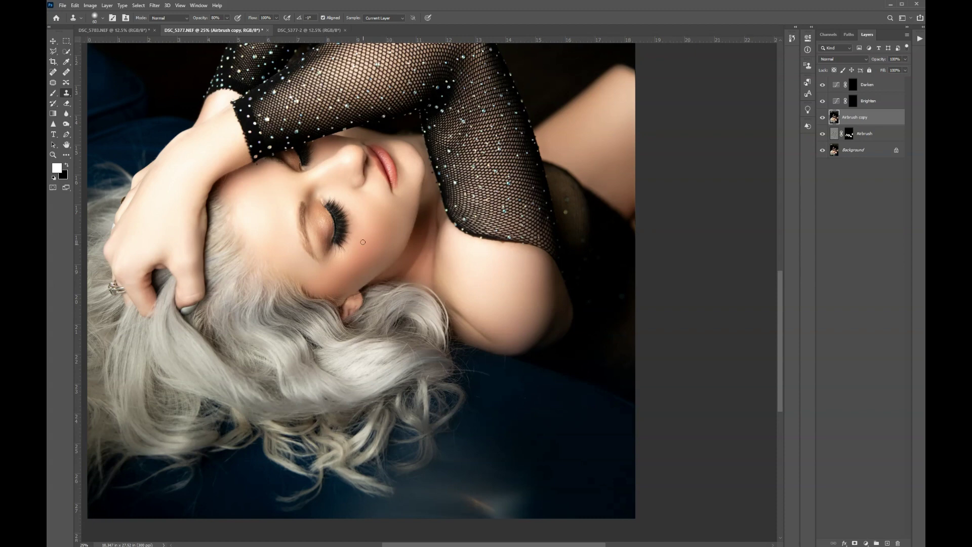
{"action": "left_click", "coordinate": [227, 18]}
{"action": "left_click", "coordinate": [357, 300]}
Spot-heal the small mark on the backdrop below the hair curls with a 100 px brush
{"action": "key", "text": "j"}
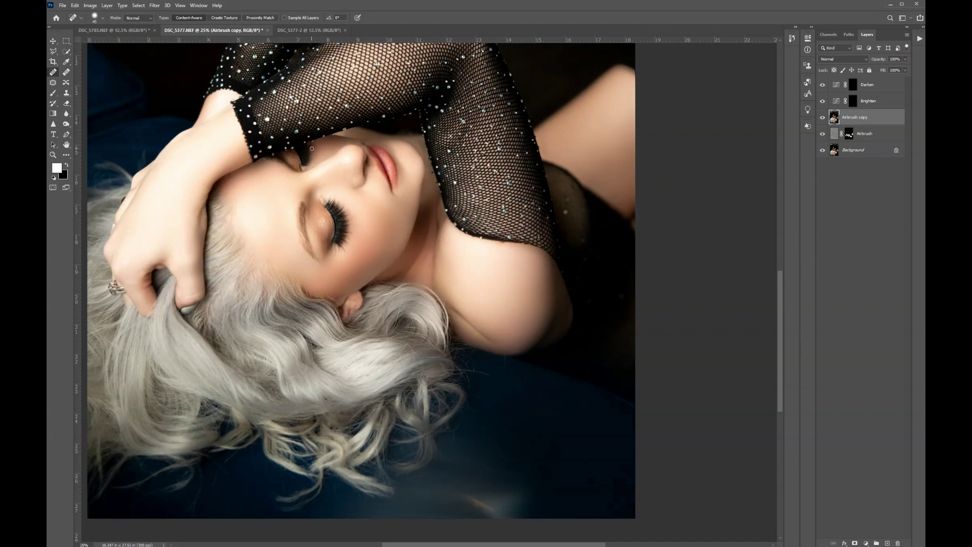
{"action": "left_click_drag", "start_coordinate": [312, 148], "coordinate": [317, 249]}
{"action": "key", "text": "ctrl+minus"}
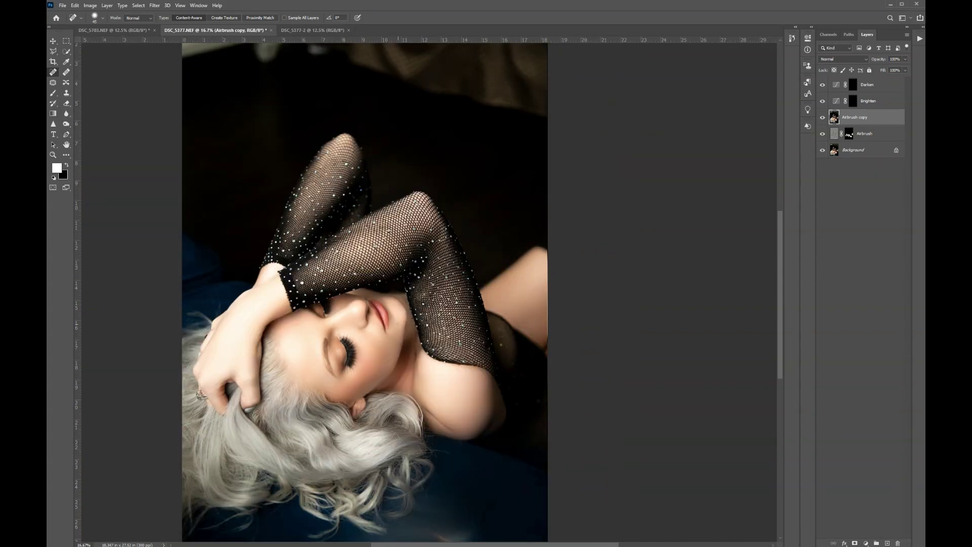
{"action": "key", "text": "ctrl+plus"}
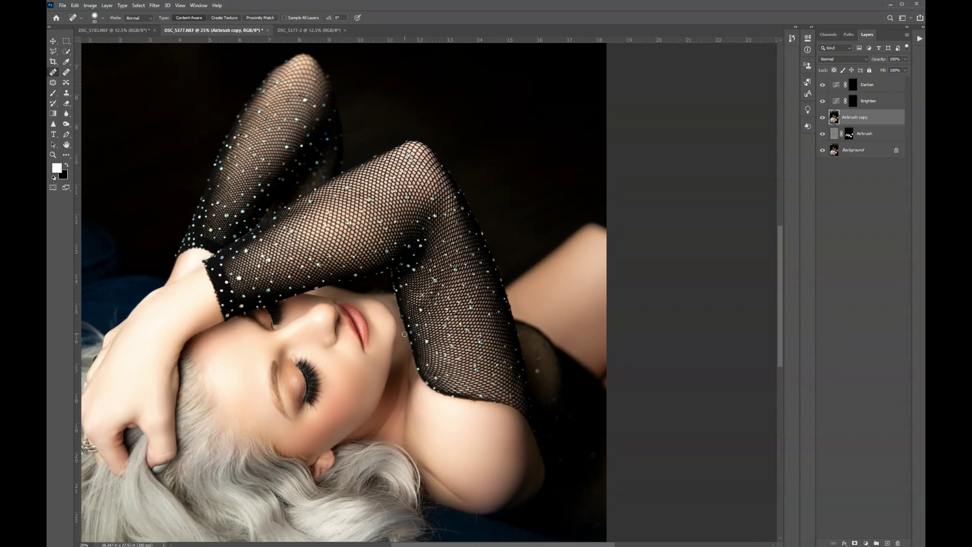
{"action": "mouse_move", "coordinate": [512, 355]}
{"action": "left_mouse_down"}
{"action": "mouse_move", "coordinate": [391, 278]}
{"action": "mouse_move", "coordinate": [408, 275]}
{"action": "mouse_move", "coordinate": [445, 203]}
{"action": "mouse_move", "coordinate": [417, 284]}
{"action": "mouse_move", "coordinate": [440, 252]}
{"action": "left_mouse_up"}
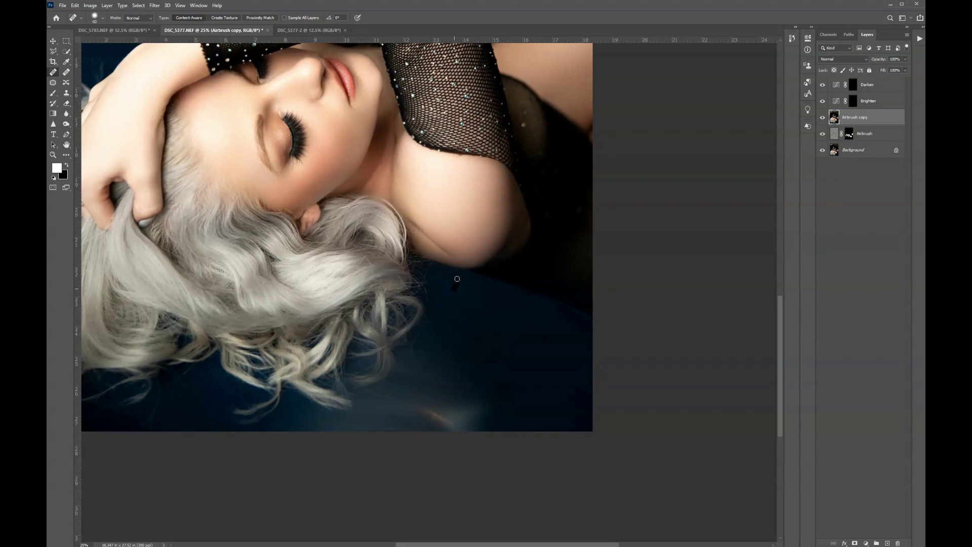
{"action": "left_click_drag", "start_coordinate": [445, 271], "coordinate": [516, 327]}
{"action": "key", "text": "bracketright"}
{"action": "key", "text": "bracketright"}
{"action": "key", "text": "bracketright"}
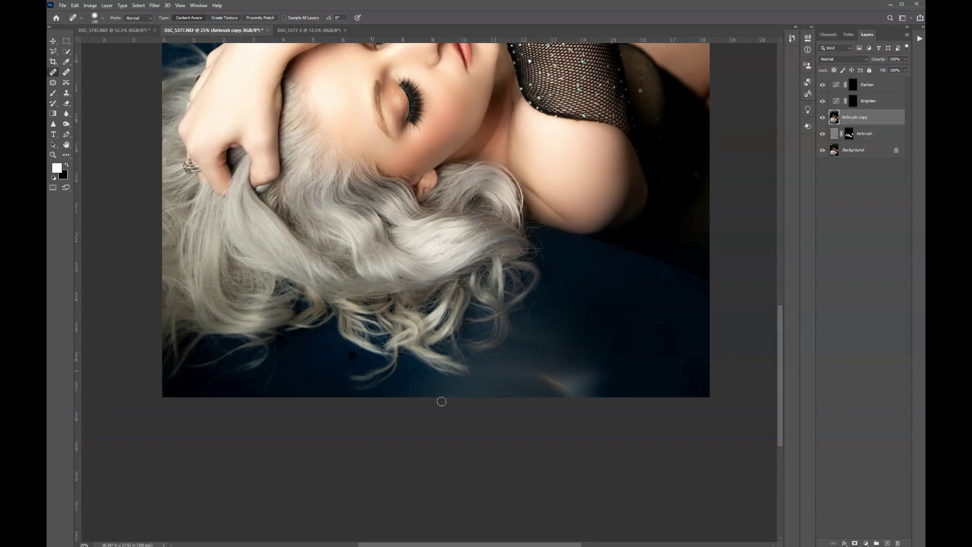
{"action": "left_click_drag", "start_coordinate": [409, 361], "coordinate": [400, 366]}
{"action": "key", "text": "ctrl+minus"}
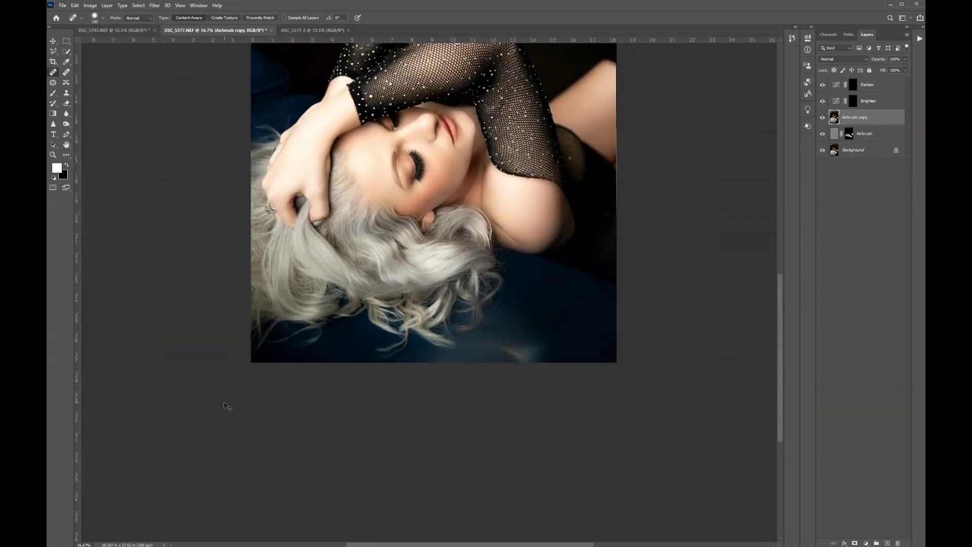
At 12.5% zoom, heal the streak along the photo's top edge with a 400 px Spot Healing Brush
{"action": "key", "text": "ctrl+plus"}
{"action": "key", "text": "ctrl+minus"}
{"action": "scroll", "coordinate": [445, 334], "scroll_direction": "up", "scroll_amount": 3}
{"action": "key", "text": "ctrl+minus"}
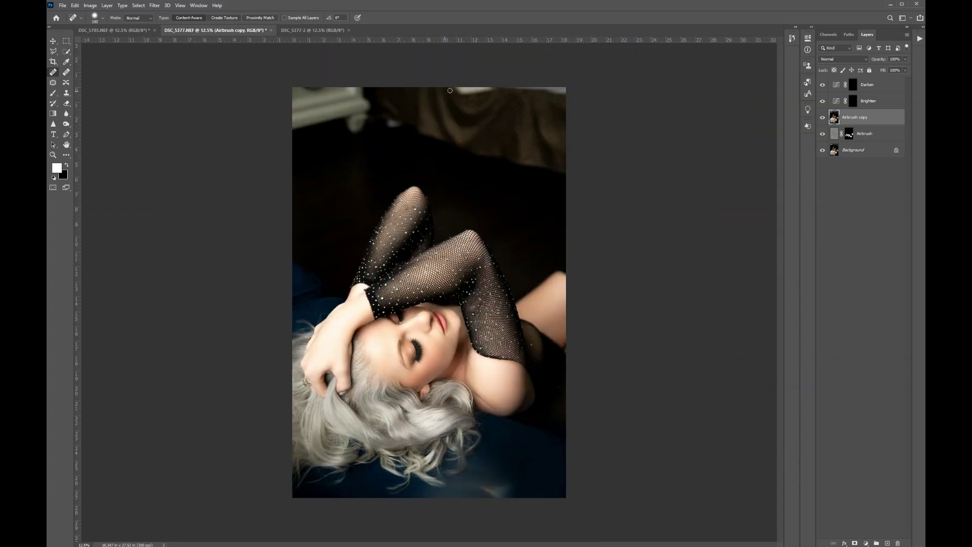
{"action": "key", "text": "bracketright"}
{"action": "key", "text": "bracketright"}
{"action": "key", "text": "bracketright"}
{"action": "key", "text": "bracketright"}
{"action": "key", "text": "bracketright"}
{"action": "key", "text": "bracketright"}
{"action": "key", "text": "bracketright"}
{"action": "left_click_drag", "start_coordinate": [457, 93], "coordinate": [569, 89]}
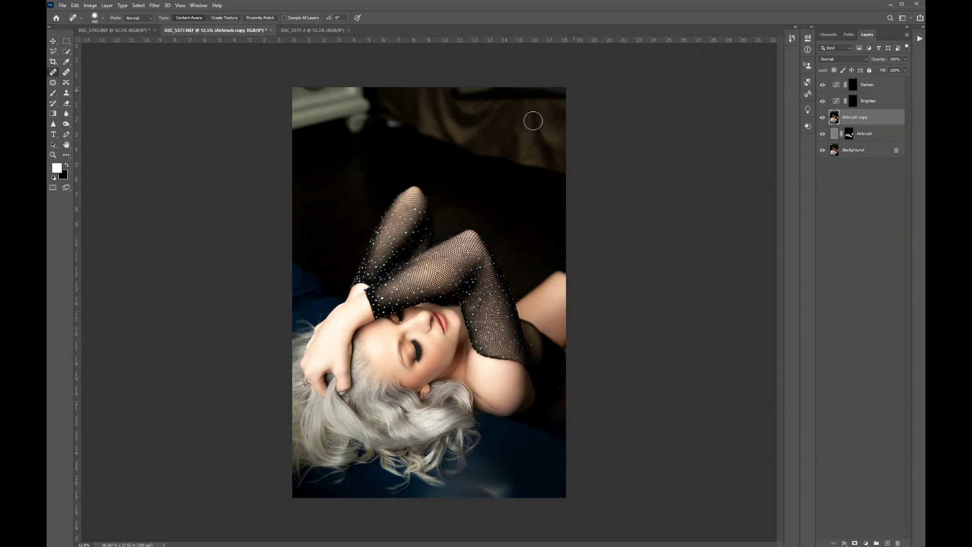
{"action": "left_click", "coordinate": [469, 97]}
{"action": "key", "text": "bracketleft"}
{"action": "key", "text": "bracketleft"}
{"action": "key", "text": "bracketleft"}
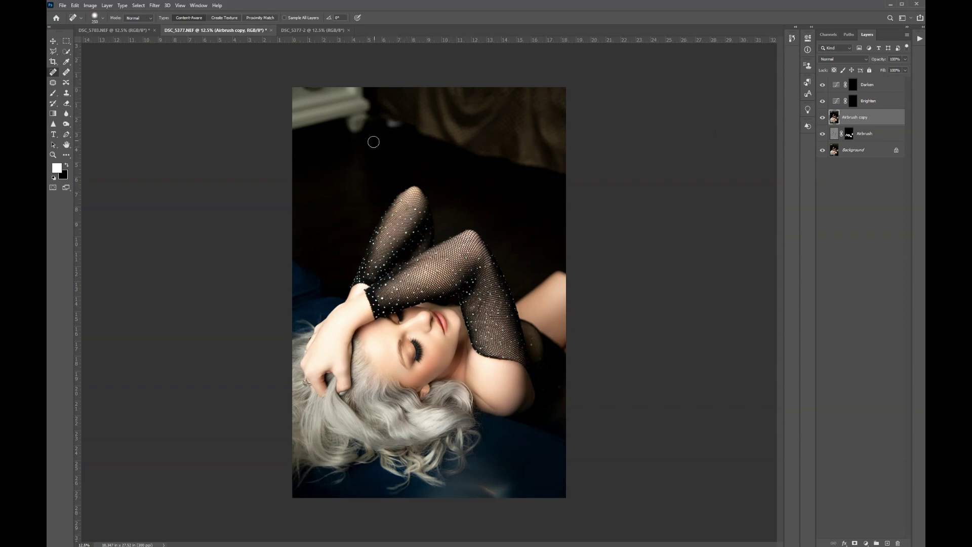
{"action": "key", "text": "bracketright"}
{"action": "key", "text": "bracketright"}
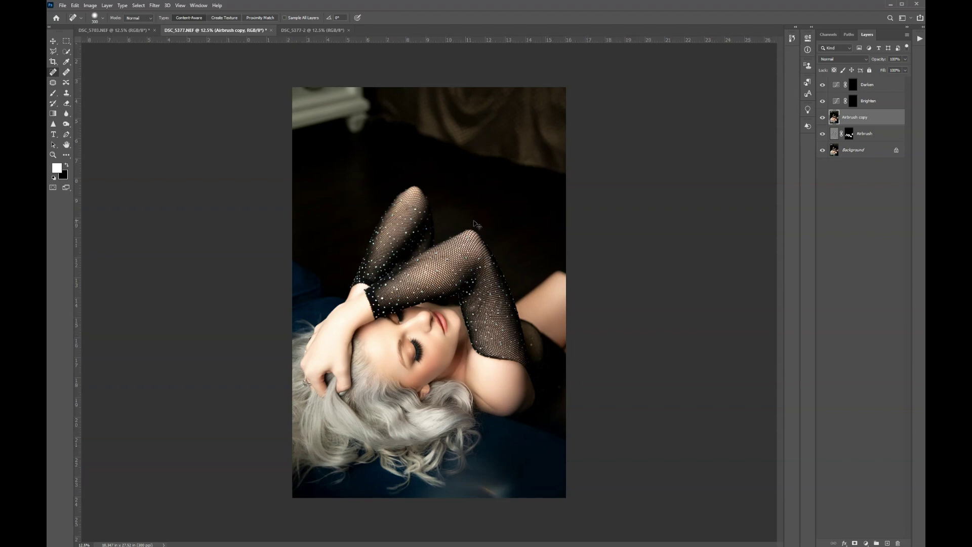
{"action": "key", "text": "ctrl+plus"}
{"action": "left_click_drag", "start_coordinate": [475, 290], "coordinate": [476, 249]}
{"action": "key", "text": "ctrl+plus"}
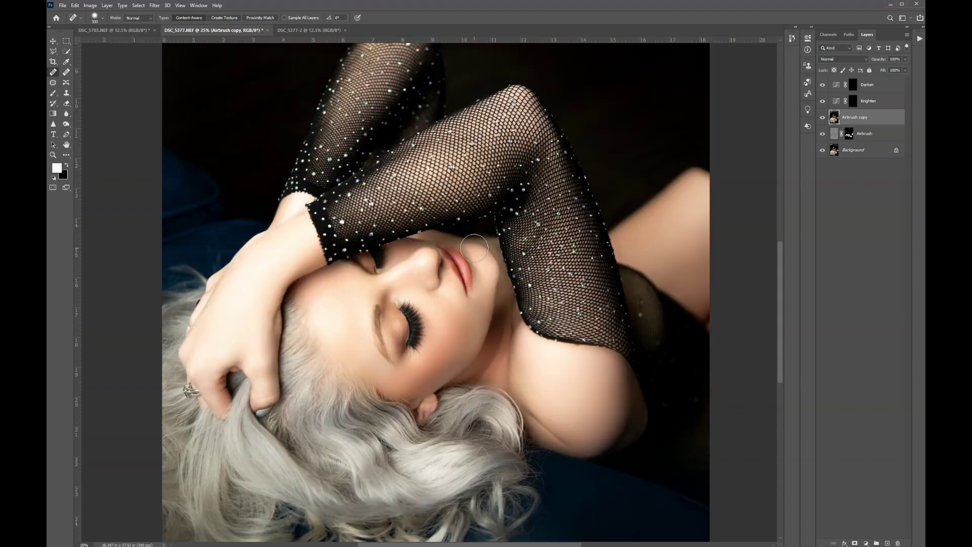
{"action": "key", "text": "ctrl+minus"}
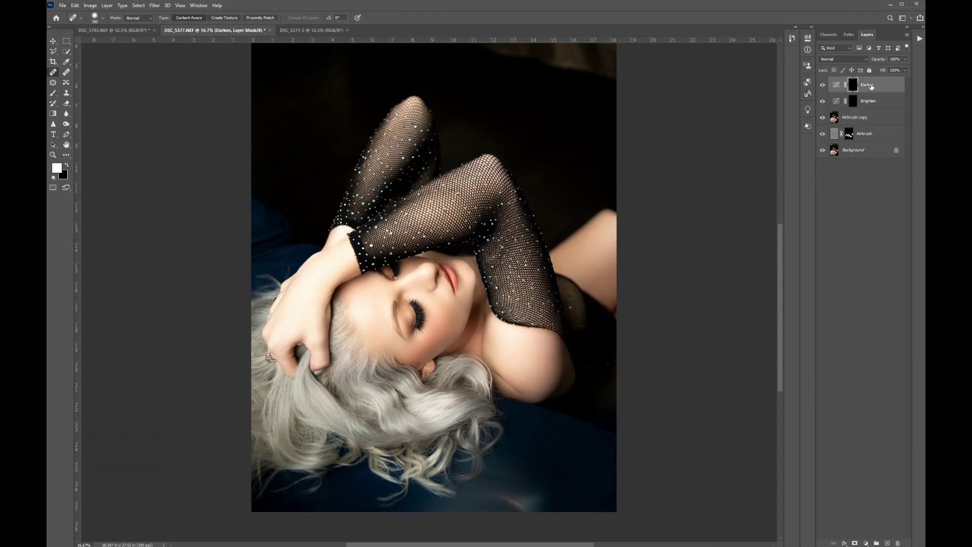
Paint white on the Darken mask along the shoulder and hand edges with 300–500 px brushes
{"action": "left_click", "coordinate": [54, 92]}
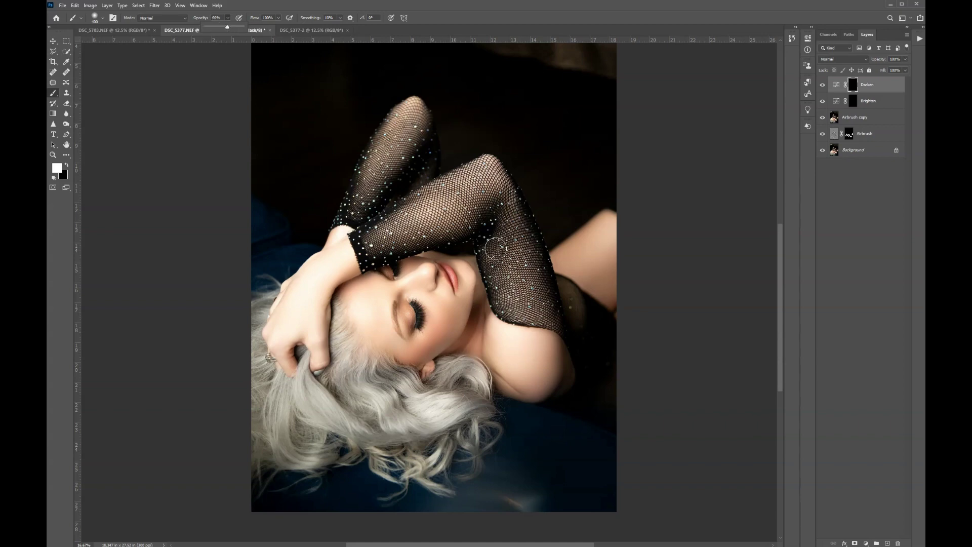
{"action": "left_click", "coordinate": [534, 374]}
{"action": "mouse_move", "coordinate": [514, 394]}
{"action": "left_mouse_down"}
{"action": "mouse_move", "coordinate": [548, 391]}
{"action": "mouse_move", "coordinate": [551, 324]}
{"action": "mouse_move", "coordinate": [557, 368]}
{"action": "mouse_move", "coordinate": [527, 390]}
{"action": "mouse_move", "coordinate": [558, 360]}
{"action": "mouse_move", "coordinate": [504, 181]}
{"action": "mouse_move", "coordinate": [526, 292]}
{"action": "mouse_move", "coordinate": [551, 337]}
{"action": "mouse_move", "coordinate": [542, 377]}
{"action": "mouse_move", "coordinate": [514, 389]}
{"action": "mouse_move", "coordinate": [488, 363]}
{"action": "mouse_move", "coordinate": [494, 301]}
{"action": "mouse_move", "coordinate": [491, 373]}
{"action": "mouse_move", "coordinate": [502, 316]}
{"action": "mouse_move", "coordinate": [490, 219]}
{"action": "mouse_move", "coordinate": [387, 246]}
{"action": "mouse_move", "coordinate": [489, 194]}
{"action": "mouse_move", "coordinate": [371, 251]}
{"action": "mouse_move", "coordinate": [384, 170]}
{"action": "mouse_move", "coordinate": [412, 130]}
{"action": "mouse_move", "coordinate": [398, 188]}
{"action": "mouse_move", "coordinate": [368, 218]}
{"action": "mouse_move", "coordinate": [420, 135]}
{"action": "mouse_move", "coordinate": [402, 178]}
{"action": "mouse_move", "coordinate": [480, 258]}
{"action": "mouse_move", "coordinate": [593, 274]}
{"action": "mouse_move", "coordinate": [569, 261]}
{"action": "mouse_move", "coordinate": [537, 270]}
{"action": "mouse_move", "coordinate": [610, 216]}
{"action": "mouse_move", "coordinate": [547, 293]}
{"action": "mouse_move", "coordinate": [581, 298]}
{"action": "mouse_move", "coordinate": [630, 256]}
{"action": "left_mouse_up"}
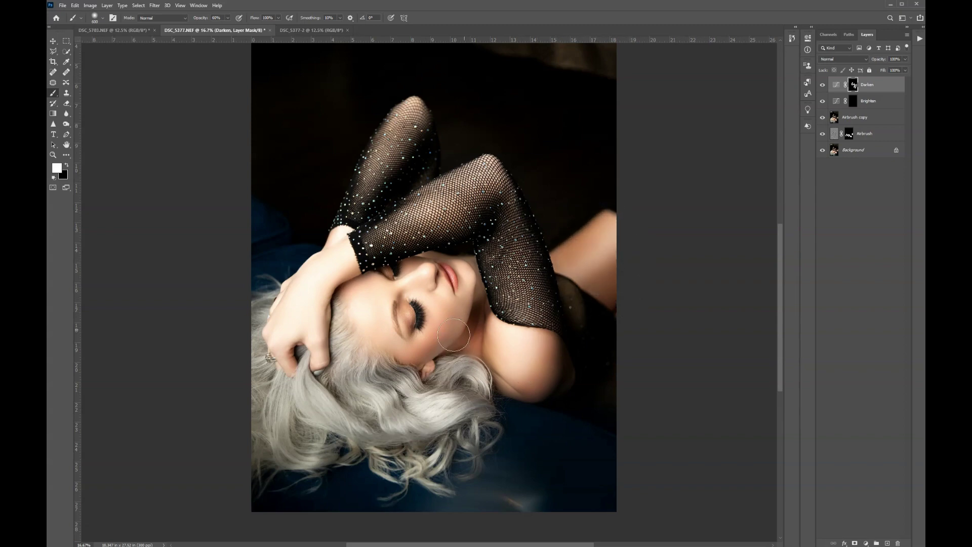
{"action": "key", "text": "p"}
{"action": "key", "text": "b"}
{"action": "key", "text": "bracketright"}
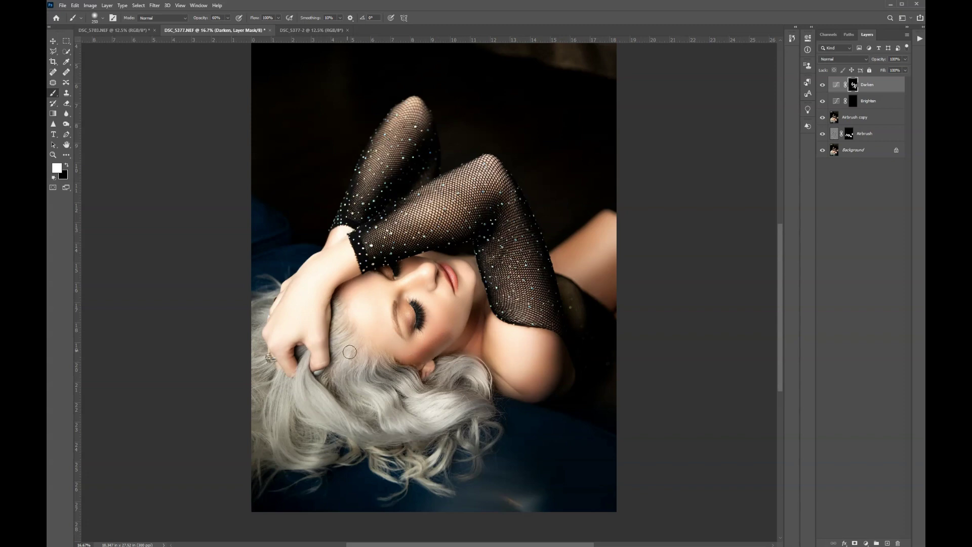
{"action": "mouse_move", "coordinate": [346, 287]}
{"action": "left_mouse_down"}
{"action": "mouse_move", "coordinate": [348, 276]}
{"action": "mouse_move", "coordinate": [335, 280]}
{"action": "mouse_move", "coordinate": [314, 363]}
{"action": "mouse_move", "coordinate": [303, 349]}
{"action": "mouse_move", "coordinate": [295, 367]}
{"action": "mouse_move", "coordinate": [308, 278]}
{"action": "mouse_move", "coordinate": [292, 292]}
{"action": "left_mouse_up"}
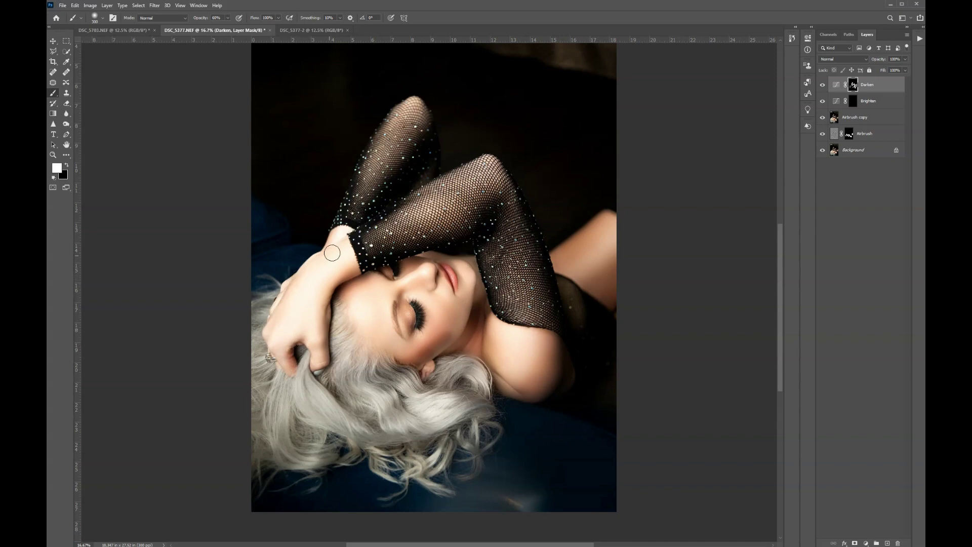
{"action": "key", "text": "bracketright"}
{"action": "key", "text": "bracketright"}
{"action": "mouse_move", "coordinate": [547, 333]}
{"action": "left_mouse_down"}
{"action": "mouse_move", "coordinate": [552, 390]}
{"action": "mouse_move", "coordinate": [577, 336]}
{"action": "mouse_move", "coordinate": [606, 367]}
{"action": "mouse_move", "coordinate": [476, 340]}
{"action": "mouse_move", "coordinate": [473, 349]}
{"action": "mouse_move", "coordinate": [662, 381]}
{"action": "left_mouse_up"}
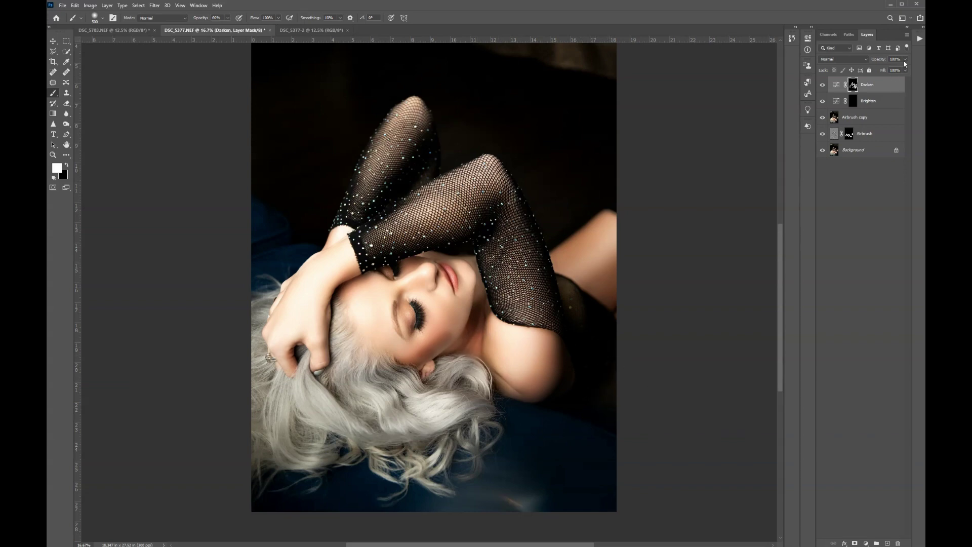
Lower the Darken layer's opacity to about 40% and toggle its visibility to compare
{"action": "left_click", "coordinate": [905, 59]}
{"action": "left_click_drag", "start_coordinate": [904, 69], "coordinate": [896, 67]}
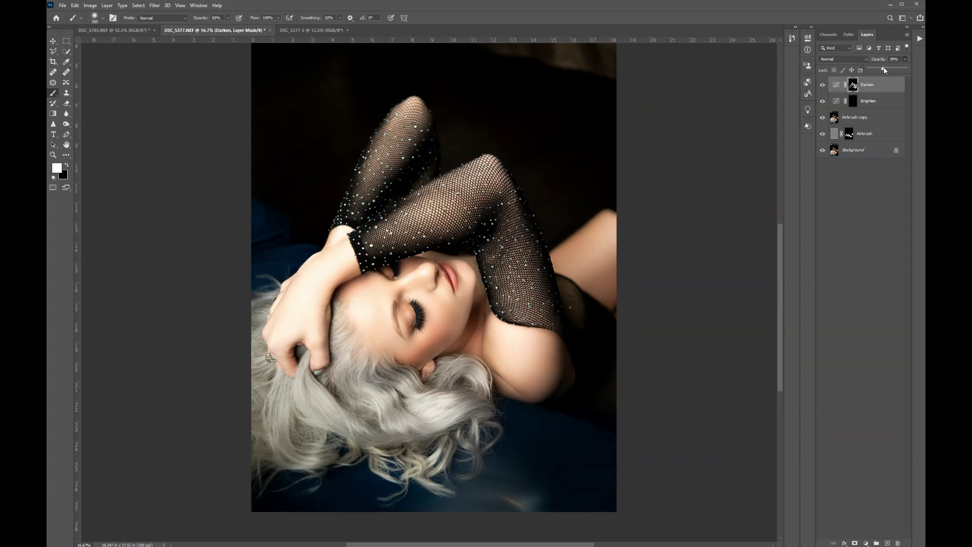
{"action": "left_click_drag", "start_coordinate": [884, 70], "coordinate": [886, 69]}
{"action": "left_click", "coordinate": [822, 85]}
{"action": "left_click", "coordinate": [822, 85]}
{"action": "left_click", "coordinate": [823, 86]}
{"action": "left_click", "coordinate": [823, 85]}
Paint white on the Brighten mask with a 400 px brush over the fishnet sleeve and upper arm
{"action": "left_click", "coordinate": [853, 101]}
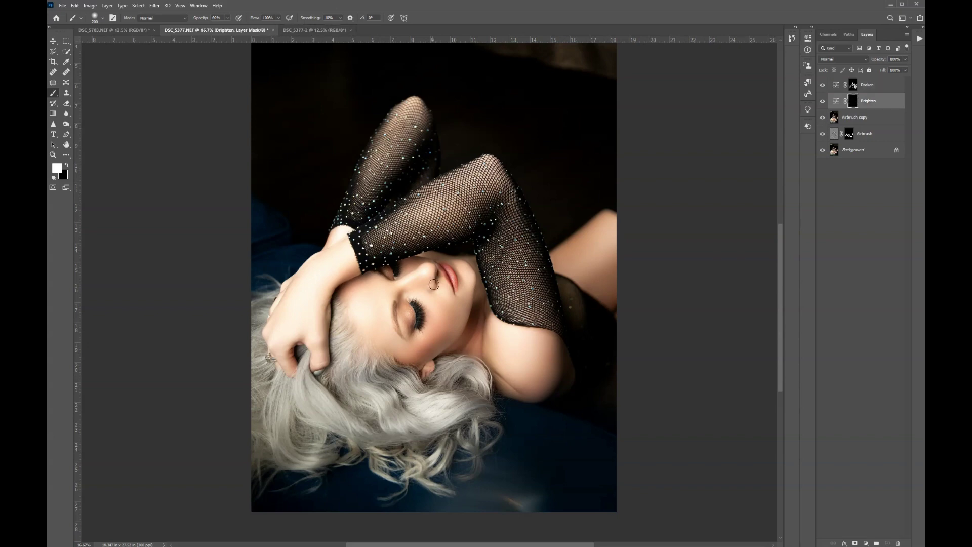
{"action": "key", "text": "bracketright"}
{"action": "key", "text": "bracketright"}
{"action": "key", "text": "bracketright"}
{"action": "key", "text": "bracketright"}
{"action": "mouse_move", "coordinate": [397, 231]}
{"action": "left_mouse_down"}
{"action": "mouse_move", "coordinate": [471, 189]}
{"action": "mouse_move", "coordinate": [506, 195]}
{"action": "mouse_move", "coordinate": [528, 311]}
{"action": "mouse_move", "coordinate": [518, 377]}
{"action": "mouse_move", "coordinate": [524, 367]}
{"action": "left_mouse_up"}
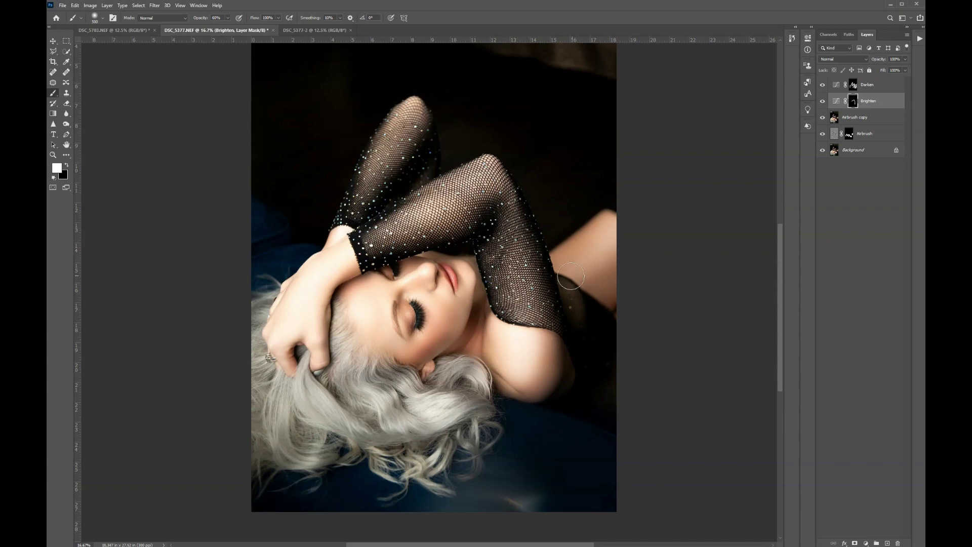
{"action": "left_click_drag", "start_coordinate": [407, 129], "coordinate": [344, 219]}
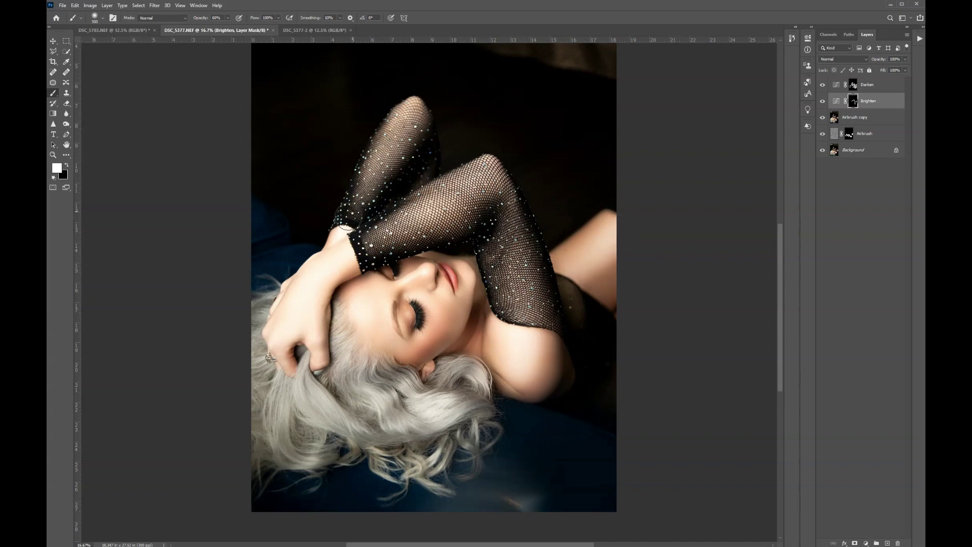
Brighten the lower hair curls on the Brighten mask with the brush at 400 px
{"action": "key", "text": "bracketleft"}
{"action": "key", "text": "bracketleft"}
{"action": "key", "text": "bracketright"}
{"action": "key", "text": "bracketright"}
{"action": "mouse_move", "coordinate": [349, 370]}
{"action": "left_mouse_down"}
{"action": "mouse_move", "coordinate": [354, 396]}
{"action": "mouse_move", "coordinate": [417, 435]}
{"action": "mouse_move", "coordinate": [418, 408]}
{"action": "mouse_move", "coordinate": [432, 420]}
{"action": "mouse_move", "coordinate": [465, 413]}
{"action": "mouse_move", "coordinate": [340, 421]}
{"action": "mouse_move", "coordinate": [319, 402]}
{"action": "mouse_move", "coordinate": [346, 431]}
{"action": "mouse_move", "coordinate": [318, 430]}
{"action": "mouse_move", "coordinate": [295, 404]}
{"action": "mouse_move", "coordinate": [294, 458]}
{"action": "mouse_move", "coordinate": [270, 401]}
{"action": "left_mouse_up"}
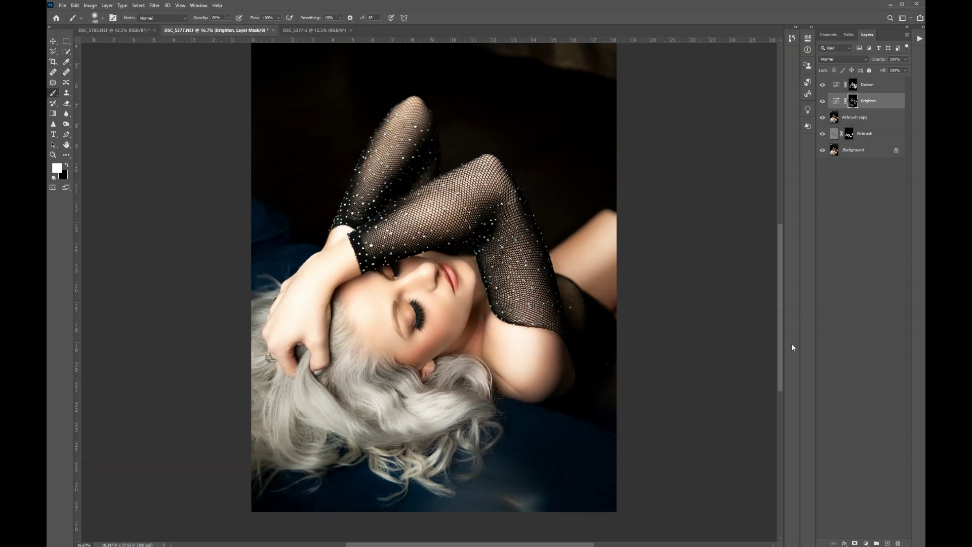
{"action": "key", "text": "ctrl+minus"}
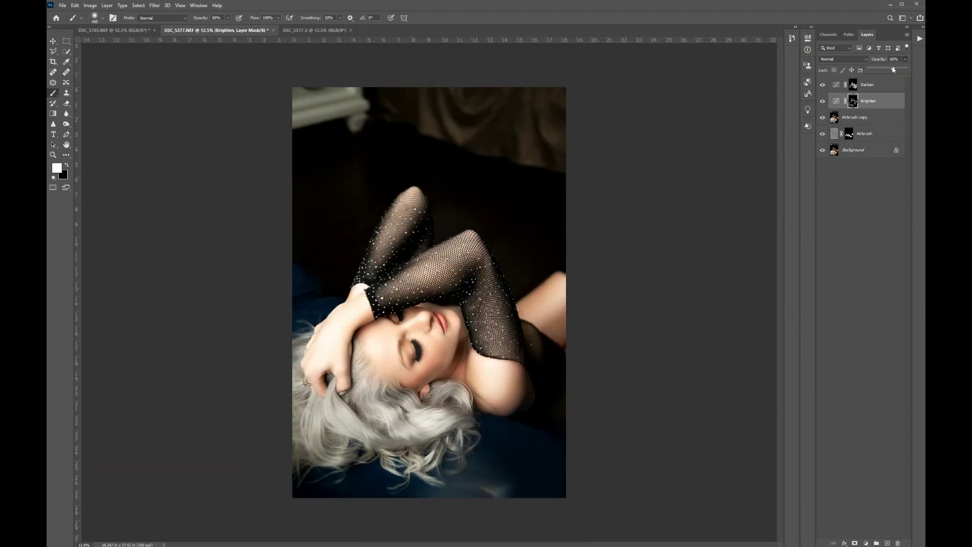
Toggle the Brighten and Darken layers off and on to compare, leaving both visible
{"action": "left_click", "coordinate": [822, 101]}
{"action": "left_click", "coordinate": [822, 102]}
{"action": "left_click", "coordinate": [822, 85]}
{"action": "left_click", "coordinate": [822, 85]}
{"action": "left_click", "coordinate": [823, 101]}
{"action": "left_click", "coordinate": [823, 101]}
{"action": "left_click", "coordinate": [821, 102]}
{"action": "left_click", "coordinate": [824, 85]}
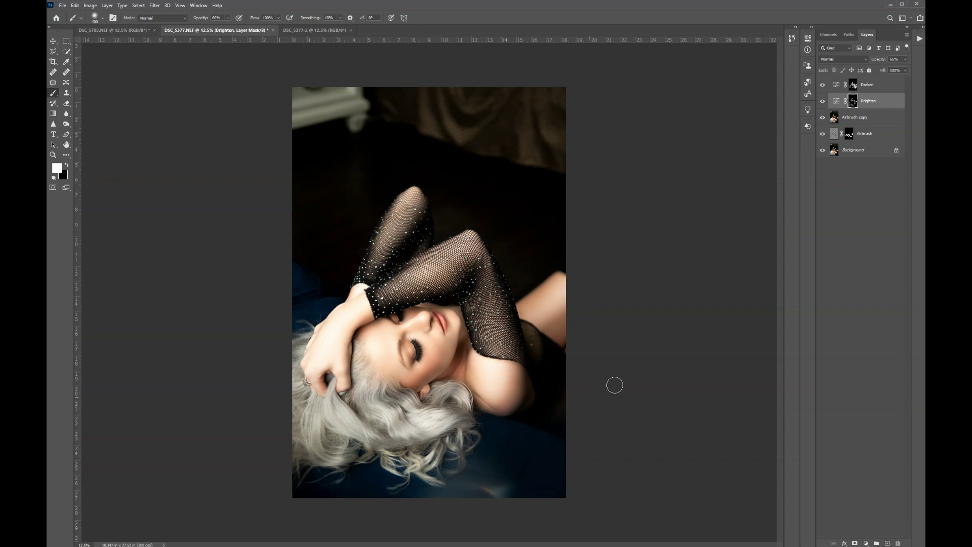